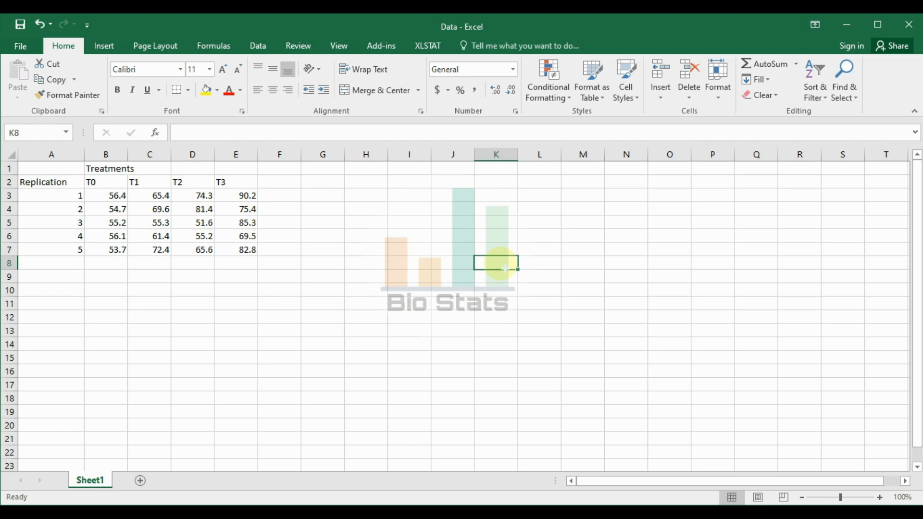
Examine the data table's layout: treatments T0 to T3 in columns, replications 1 to 5 in rows, and the recorded values.
{"action": "left_click_drag", "start_coordinate": [67, 166], "coordinate": [235, 249]}
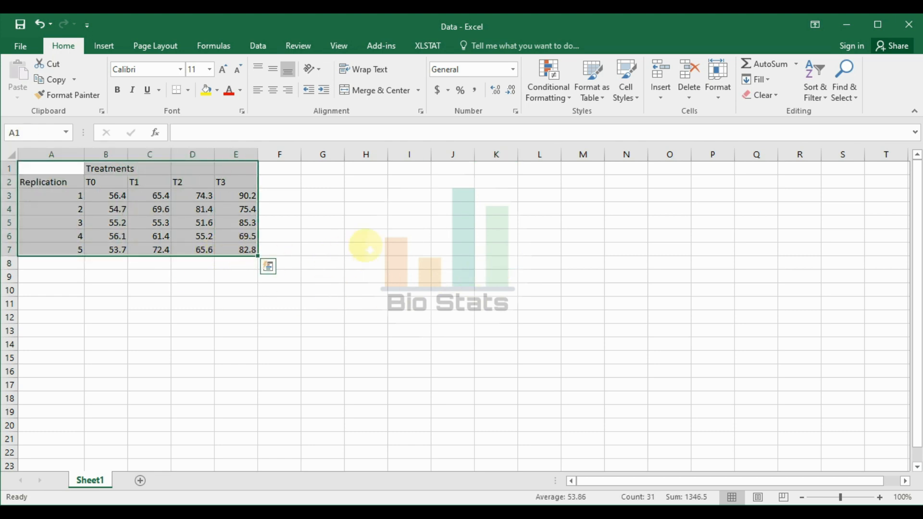
{"action": "left_click", "coordinate": [364, 248]}
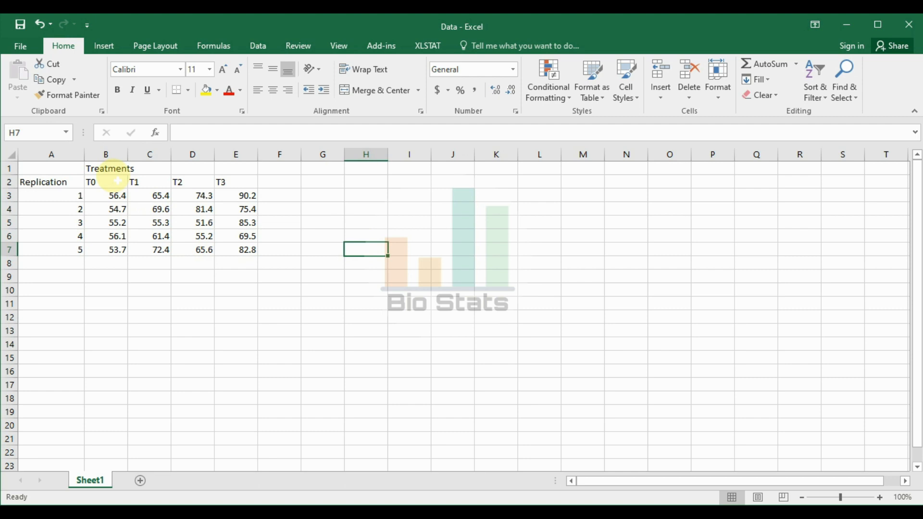
{"action": "left_click_drag", "start_coordinate": [108, 183], "coordinate": [216, 185]}
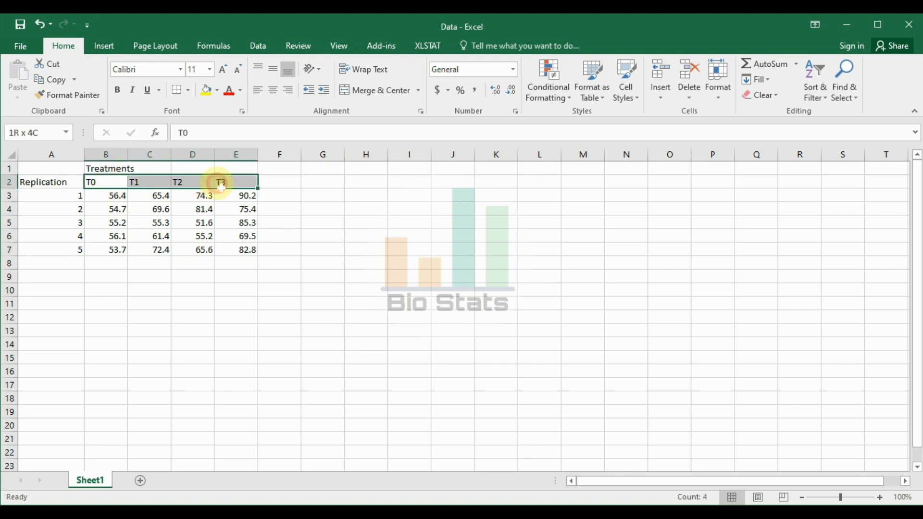
{"action": "left_click", "coordinate": [140, 182]}
{"action": "left_click", "coordinate": [201, 185]}
{"action": "left_click", "coordinate": [230, 185]}
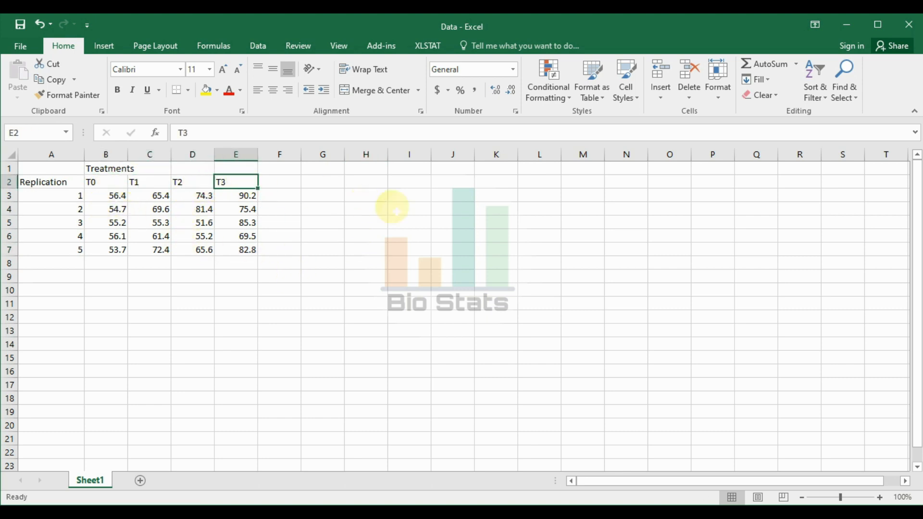
{"action": "left_click", "coordinate": [105, 182]}
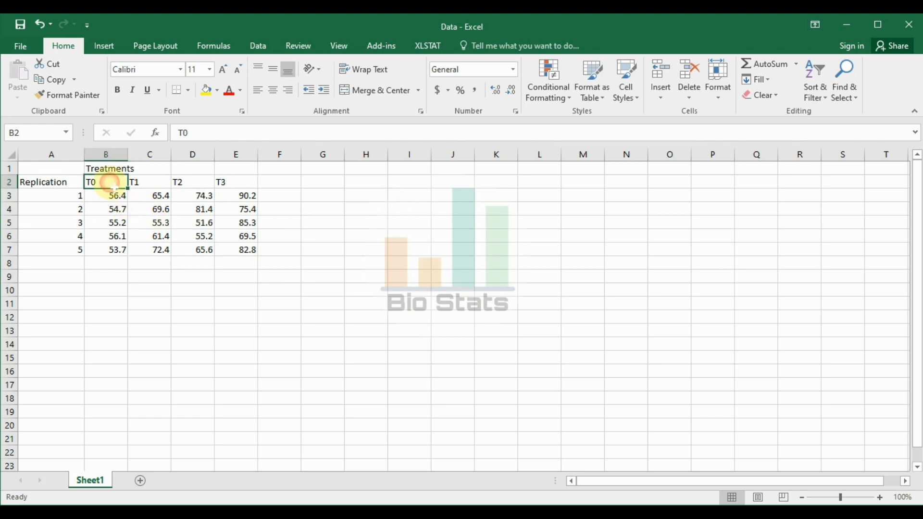
{"action": "left_click", "coordinate": [144, 182]}
{"action": "left_click", "coordinate": [190, 183]}
{"action": "left_click", "coordinate": [233, 182]}
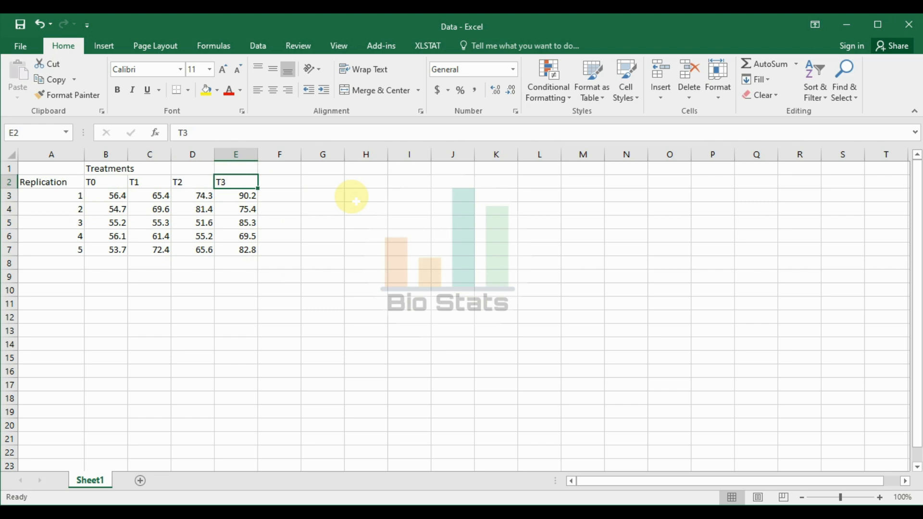
{"action": "left_click_drag", "start_coordinate": [77, 195], "coordinate": [68, 252]}
{"action": "left_click", "coordinate": [382, 275]}
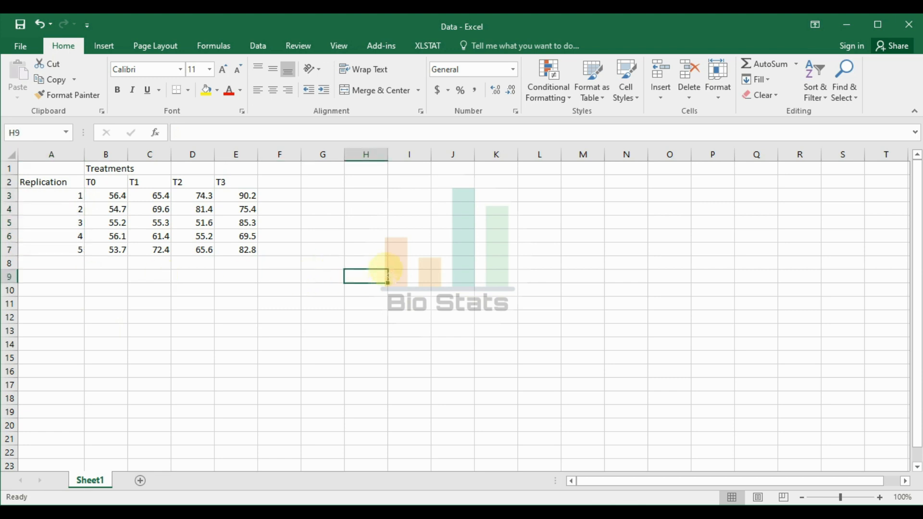
{"action": "left_click_drag", "start_coordinate": [117, 196], "coordinate": [118, 247]}
{"action": "left_click_drag", "start_coordinate": [159, 197], "coordinate": [246, 250]}
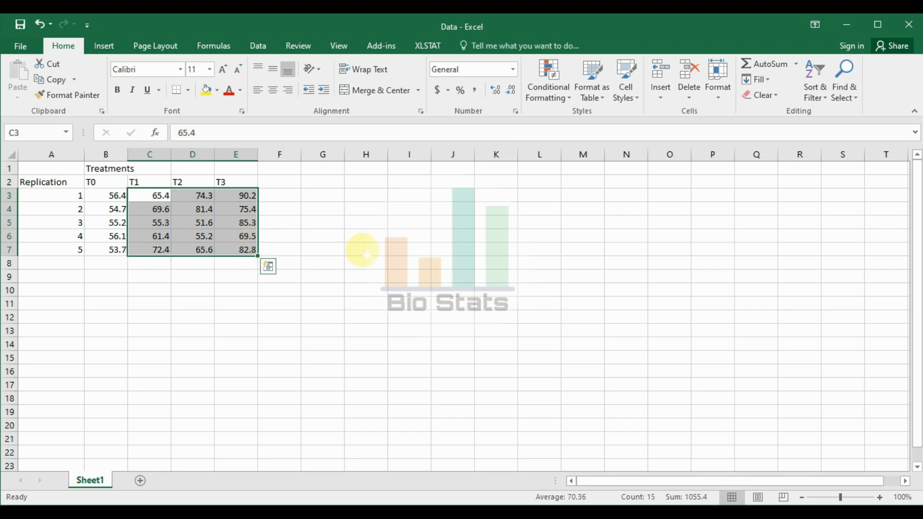
{"action": "left_click", "coordinate": [364, 289]}
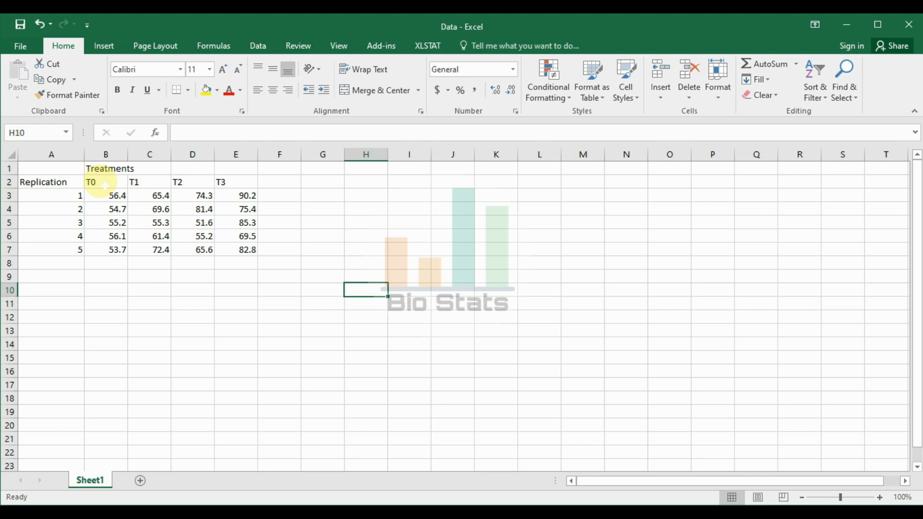
Copy the treatment names and their values in B2:E7, and switch to the PAST window.
{"action": "left_click_drag", "start_coordinate": [105, 186], "coordinate": [240, 252]}
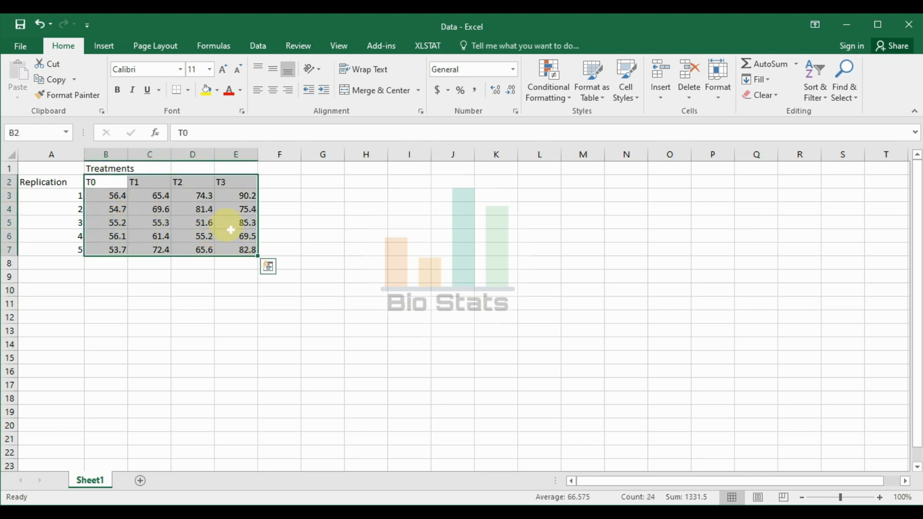
{"action": "right_click", "coordinate": [235, 187]}
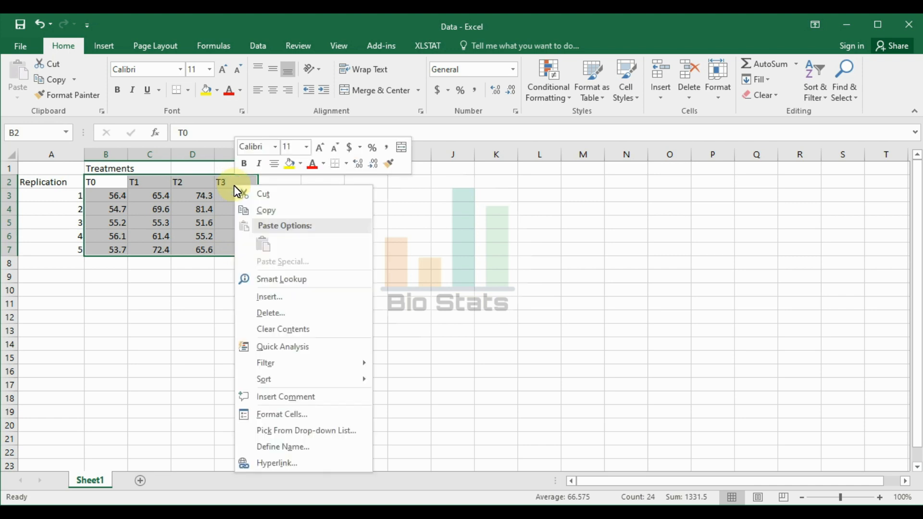
{"action": "left_click", "coordinate": [264, 211]}
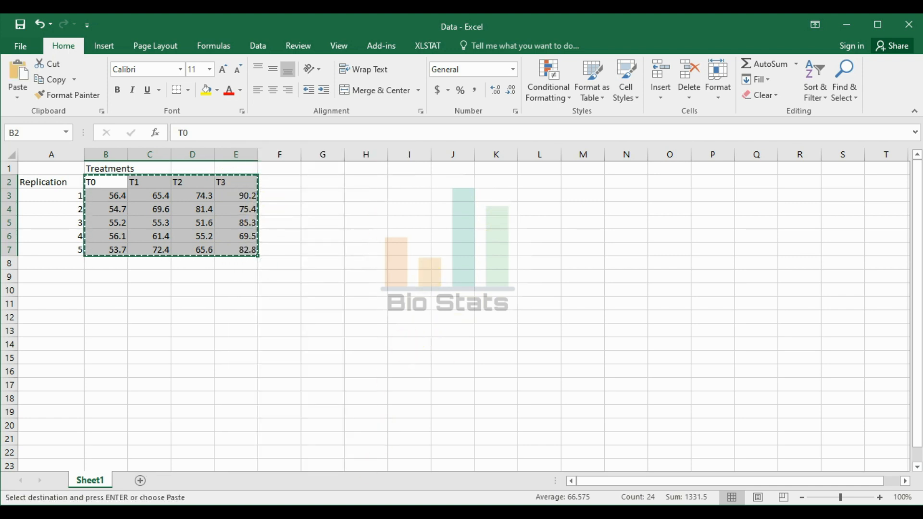
{"action": "left_click", "coordinate": [375, 512]}
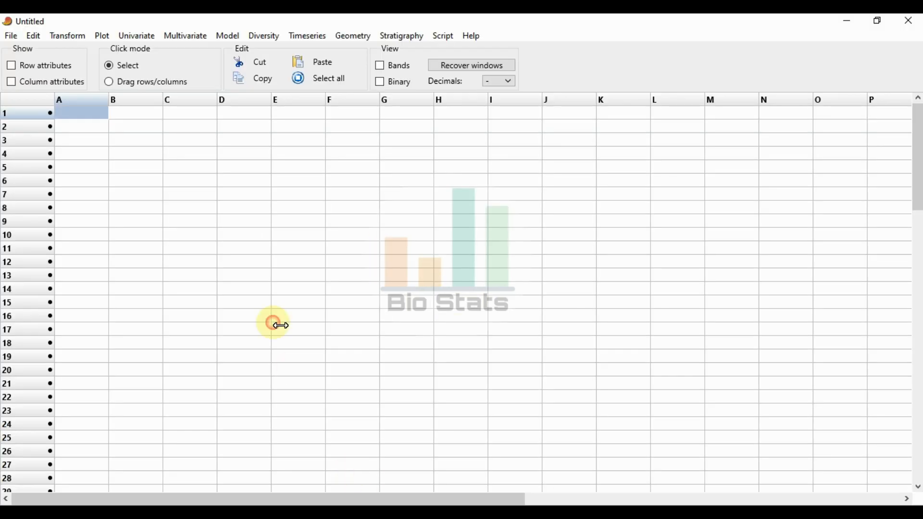
Paste the copied data with T0 to T3 as column names, showing the column attributes for the paste and hiding them again.
{"action": "left_click", "coordinate": [13, 83]}
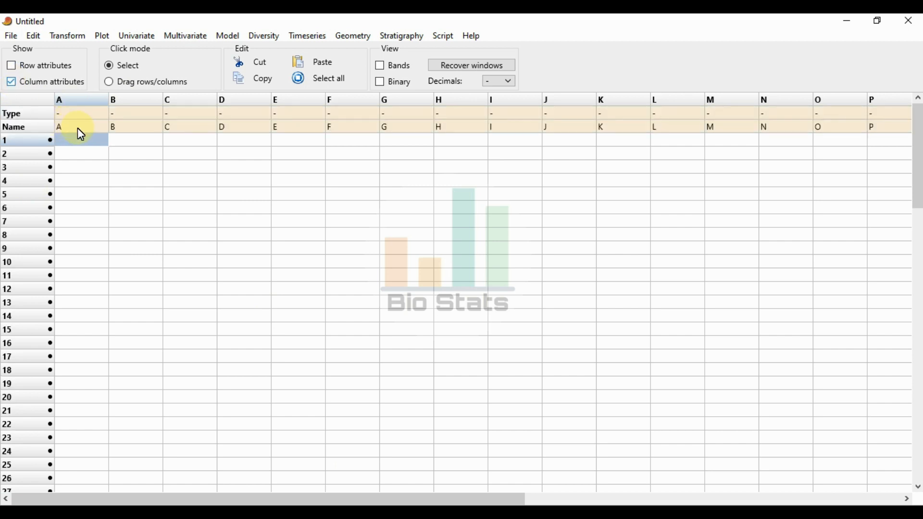
{"action": "left_click", "coordinate": [82, 125]}
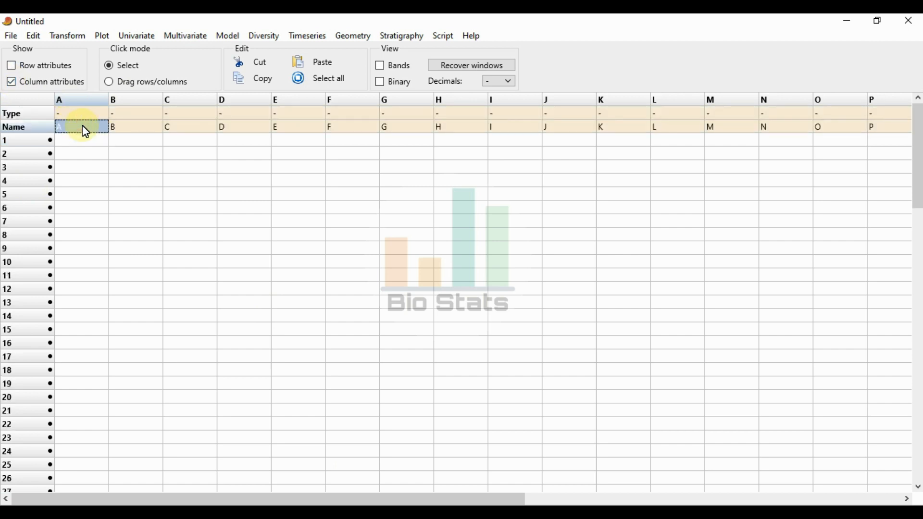
{"action": "left_click", "coordinate": [330, 61]}
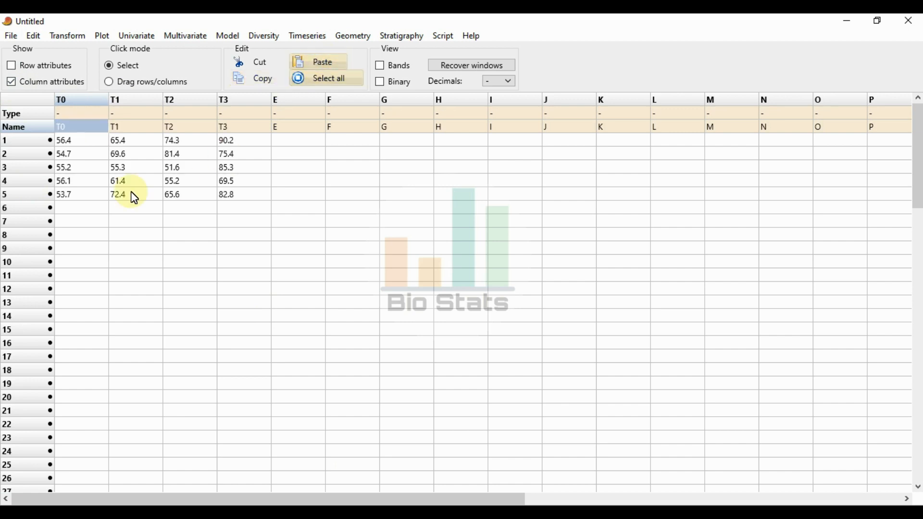
{"action": "left_click", "coordinate": [12, 85]}
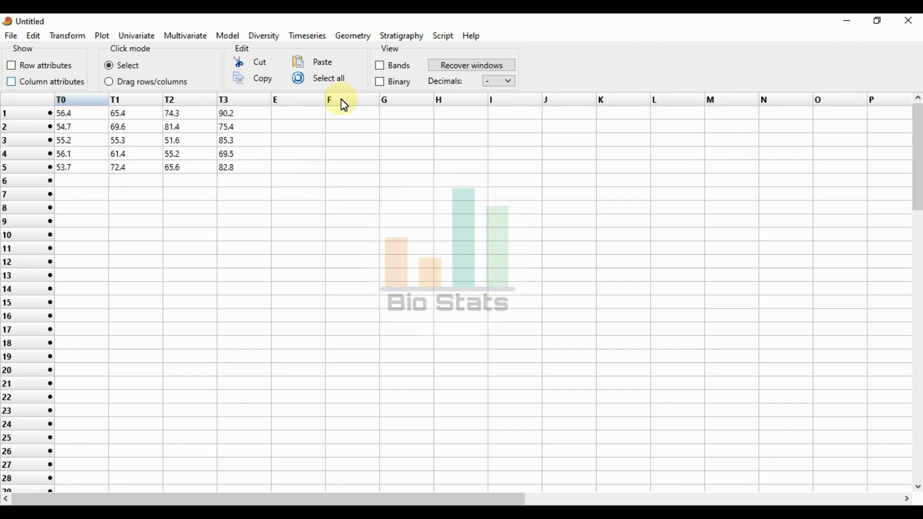
Select the whole data sheet and plot it as a bar chart.
{"action": "left_click", "coordinate": [342, 80]}
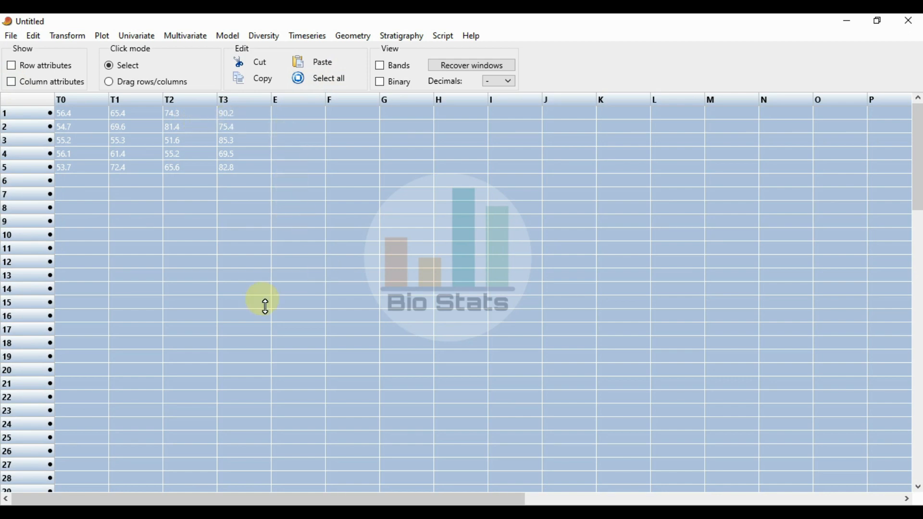
{"action": "left_click", "coordinate": [102, 37]}
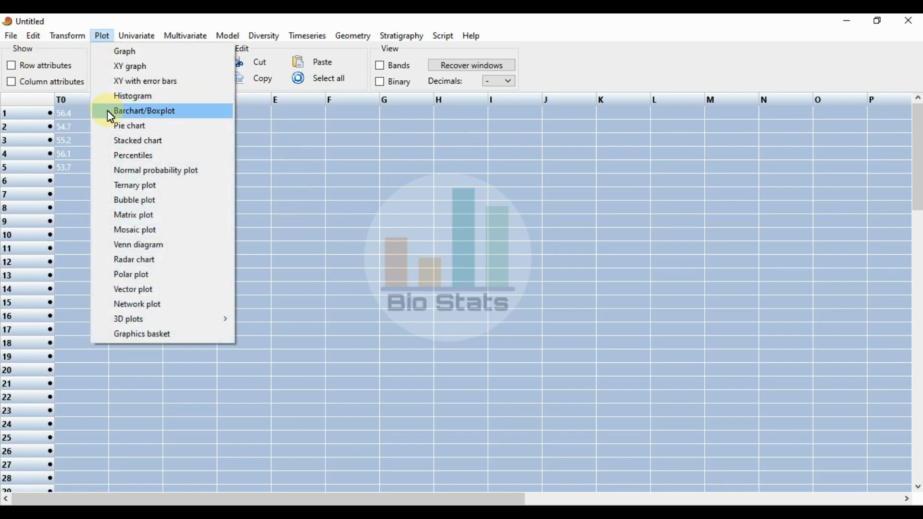
{"action": "left_click", "coordinate": [154, 113]}
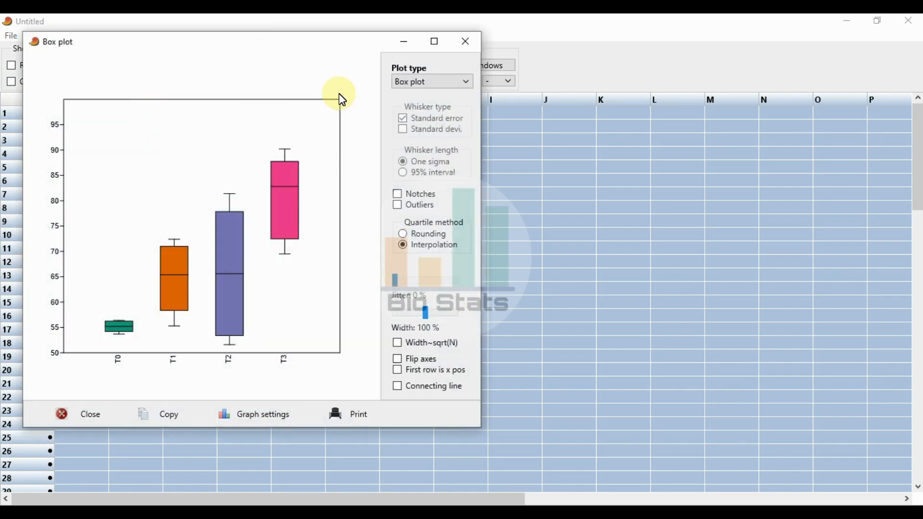
{"action": "left_click", "coordinate": [407, 85]}
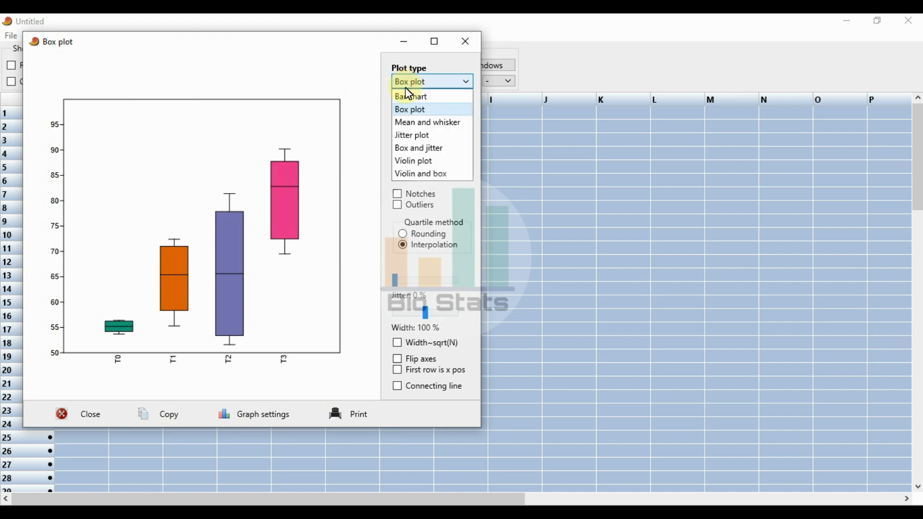
{"action": "left_click", "coordinate": [435, 98]}
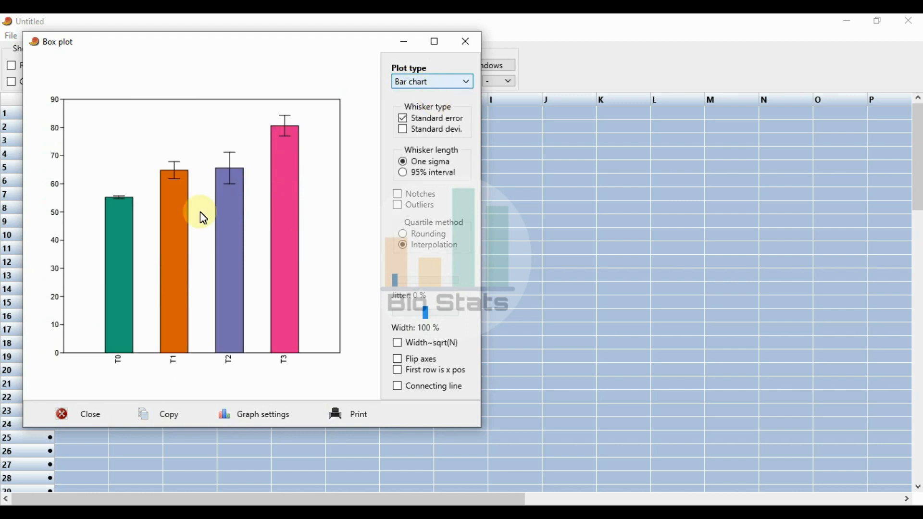
Enlarge the plot window and set the whiskers to standard deviation with a 95% interval length.
{"action": "left_click", "coordinate": [434, 42]}
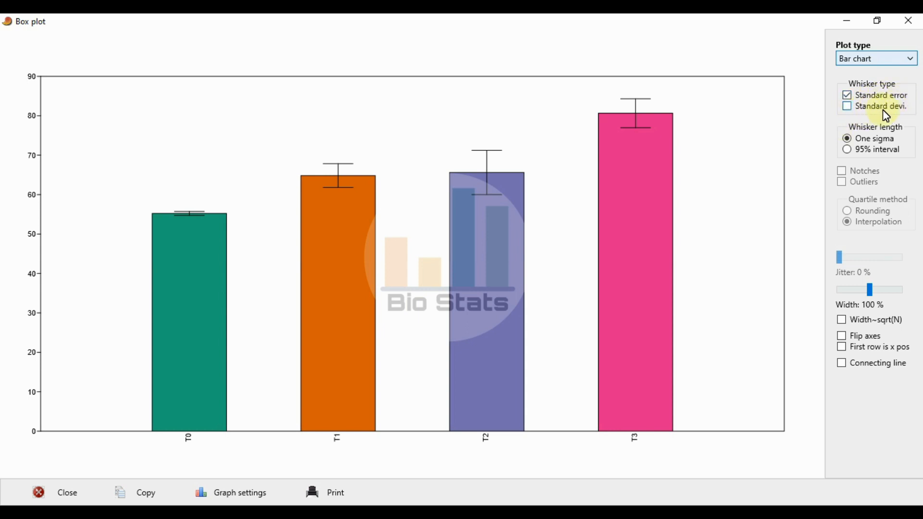
{"action": "left_click", "coordinate": [848, 108]}
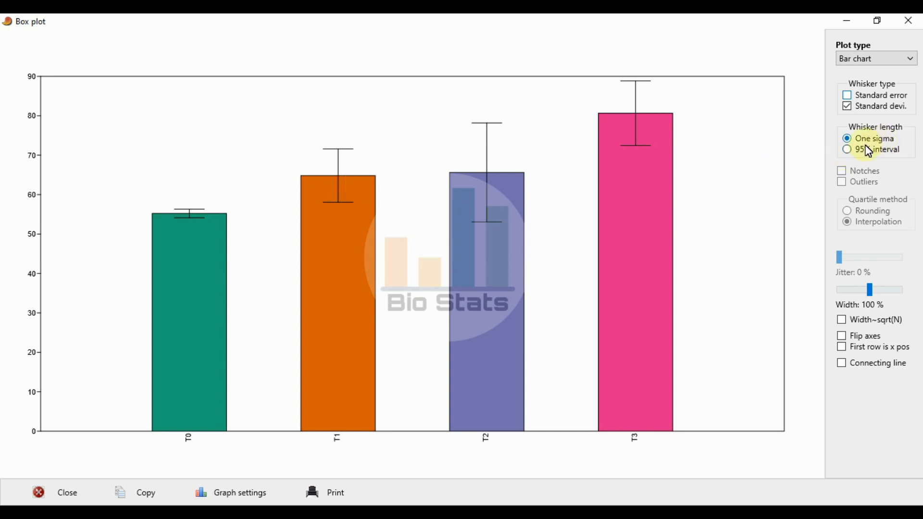
{"action": "left_click", "coordinate": [847, 150]}
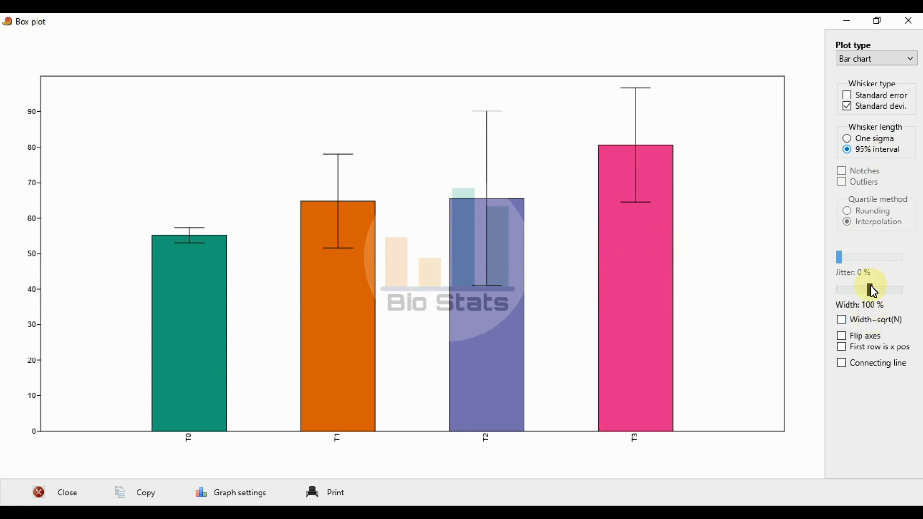
Try a 197% bar width and flipped axes, returning the width to 100% and the bars to vertical.
{"action": "left_click_drag", "start_coordinate": [875, 291], "coordinate": [898, 289]}
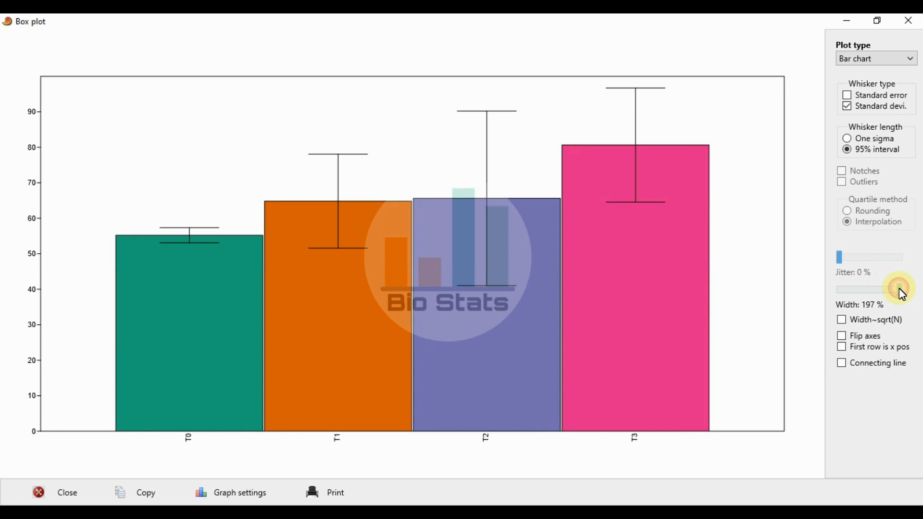
{"action": "left_click_drag", "start_coordinate": [899, 290], "coordinate": [869, 287]}
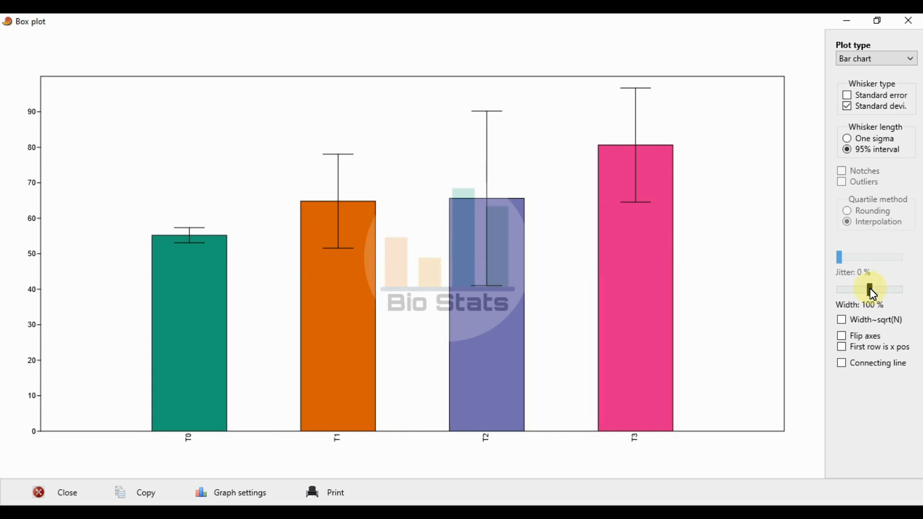
{"action": "left_click", "coordinate": [844, 335]}
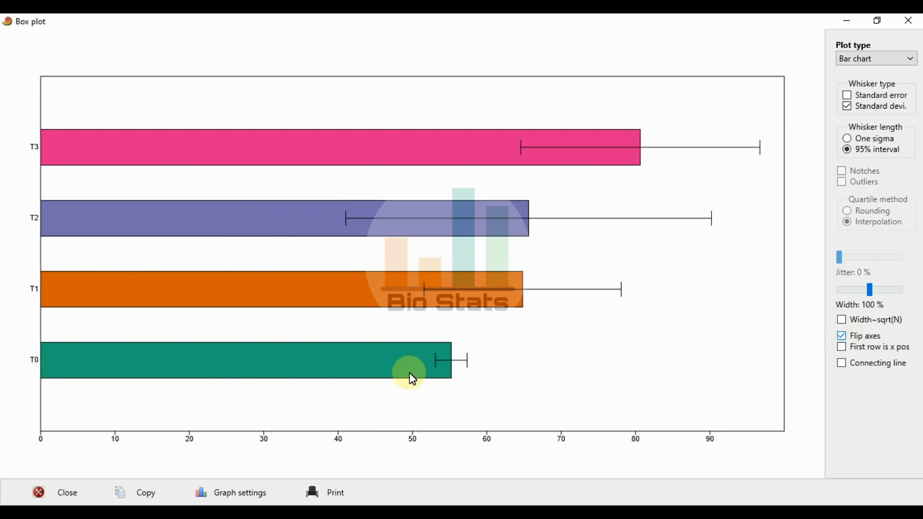
{"action": "left_click", "coordinate": [849, 336]}
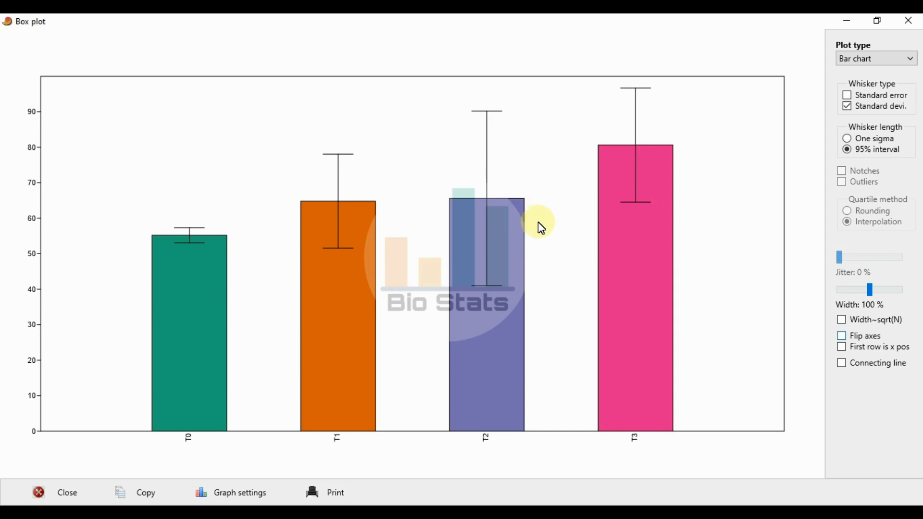
{"action": "left_click", "coordinate": [877, 20]}
{"action": "left_click_drag", "start_coordinate": [203, 41], "coordinate": [462, 83]}
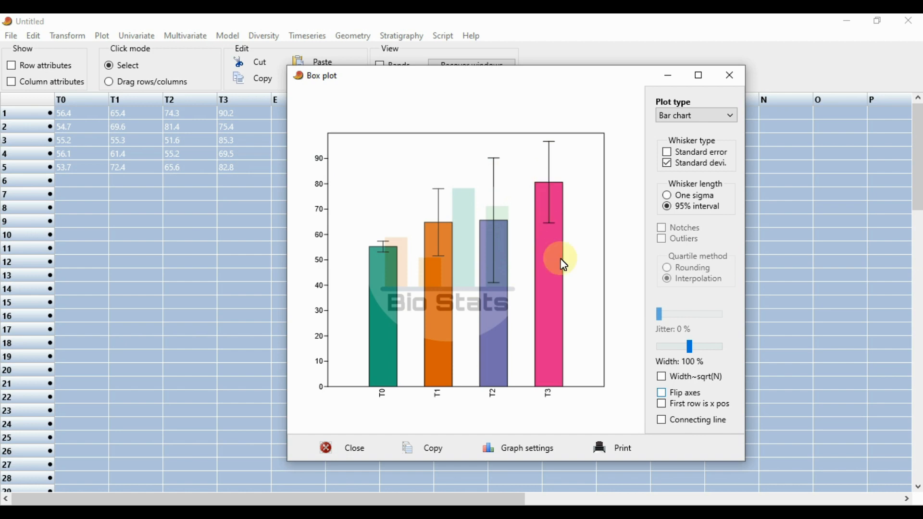
{"action": "left_click", "coordinate": [696, 77]}
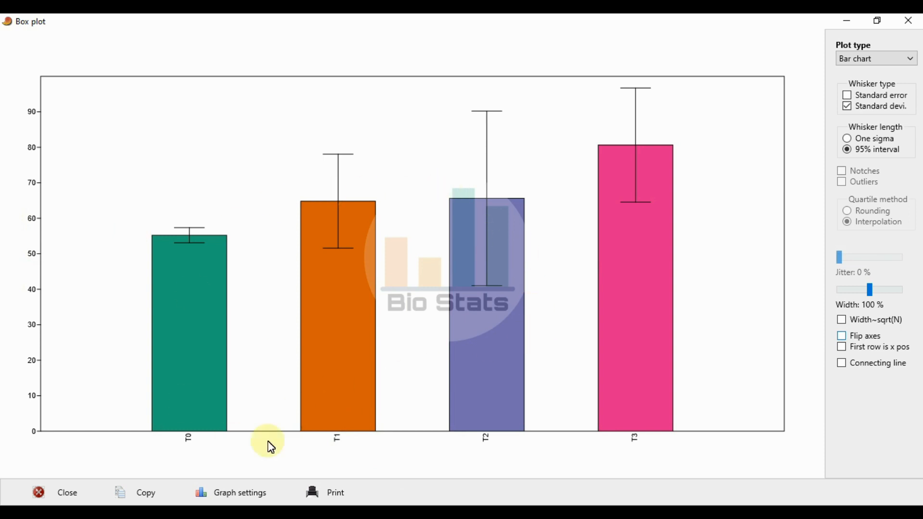
Open the graph settings, move them clear of the first bars, and turn on thick lines for the chart.
{"action": "left_click", "coordinate": [229, 495]}
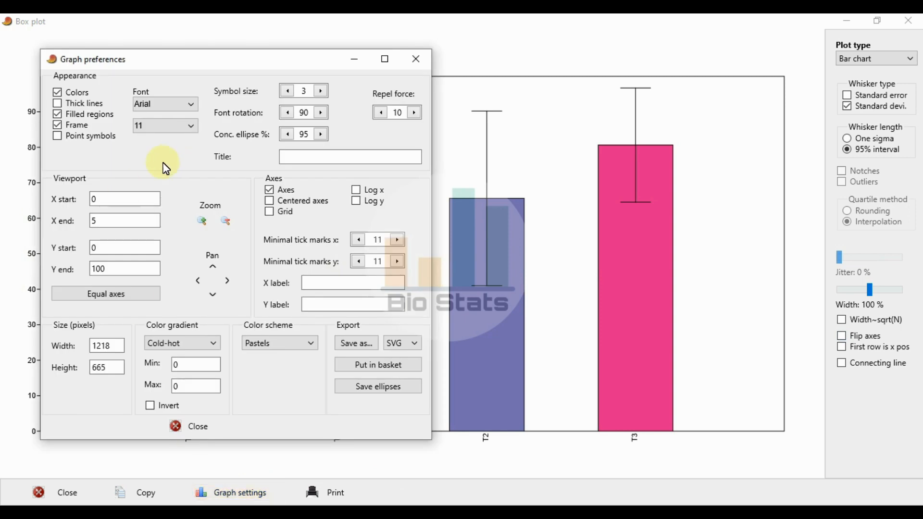
{"action": "left_click_drag", "start_coordinate": [147, 65], "coordinate": [567, 70]}
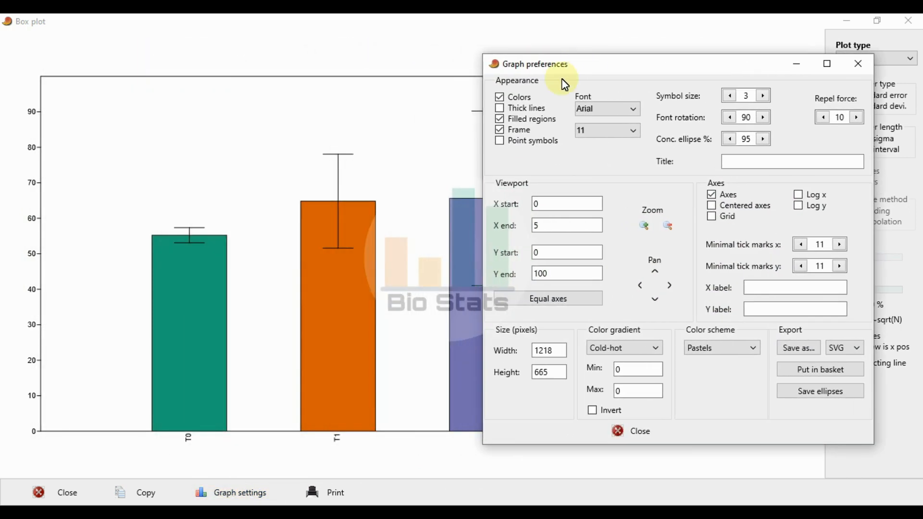
{"action": "left_click", "coordinate": [500, 109]}
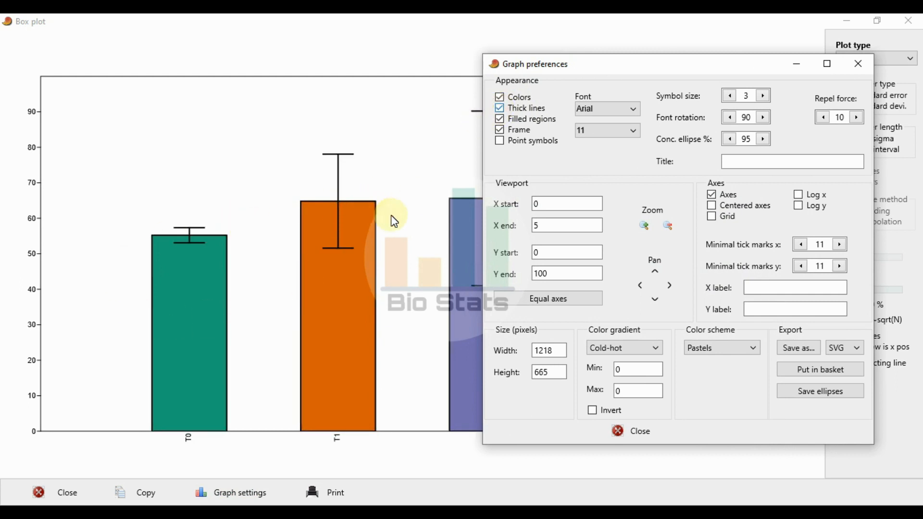
{"action": "left_click", "coordinate": [172, 391]}
Set the chart font to Times New Roman.
{"action": "left_click", "coordinate": [634, 111]}
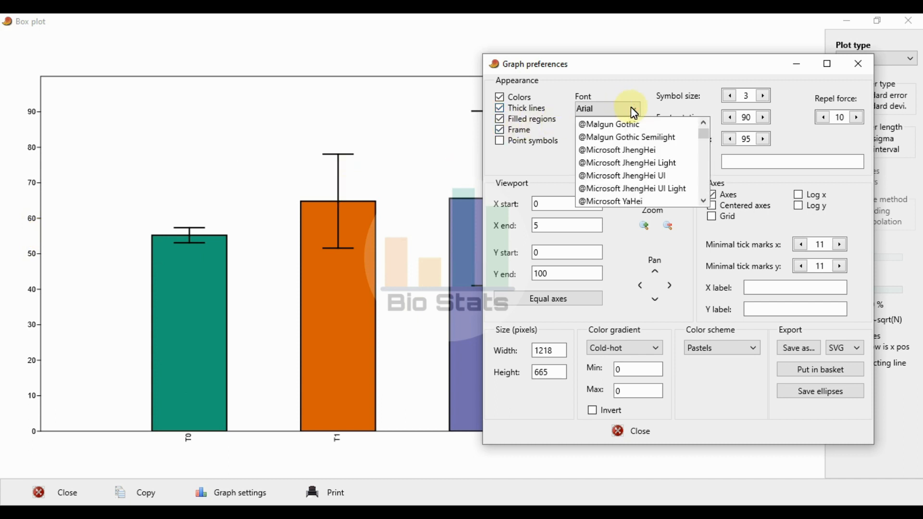
{"action": "left_click_drag", "start_coordinate": [703, 139], "coordinate": [704, 179]}
{"action": "scroll", "coordinate": [613, 181], "scroll_direction": "down", "scroll_amount": 4}
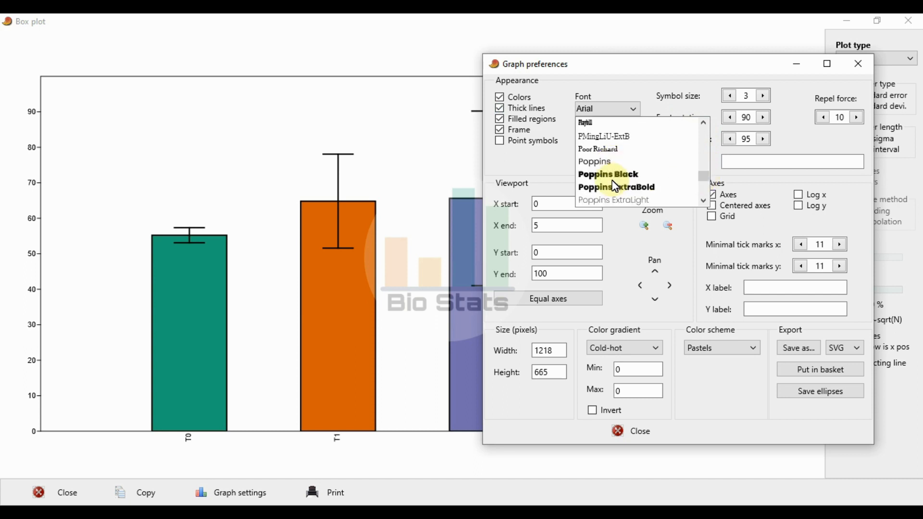
{"action": "scroll", "coordinate": [615, 185], "scroll_direction": "down", "scroll_amount": 10}
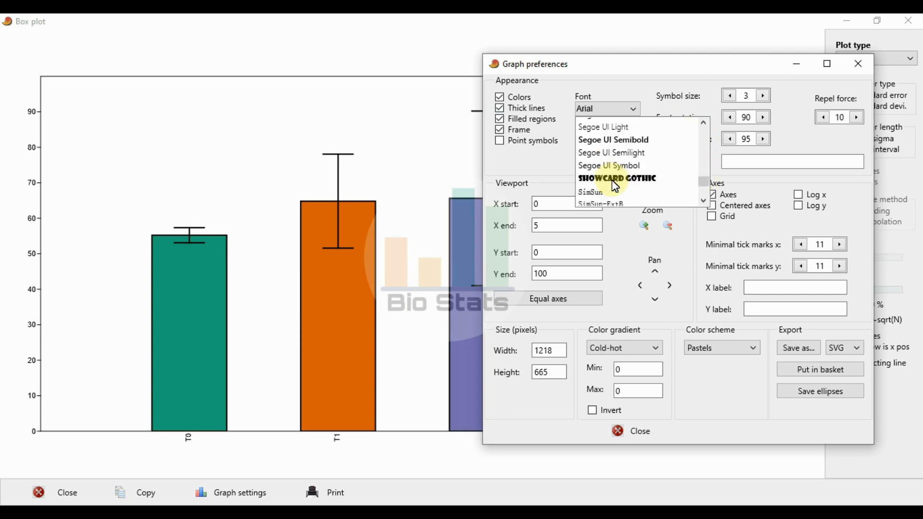
{"action": "scroll", "coordinate": [614, 190], "scroll_direction": "down", "scroll_amount": 4}
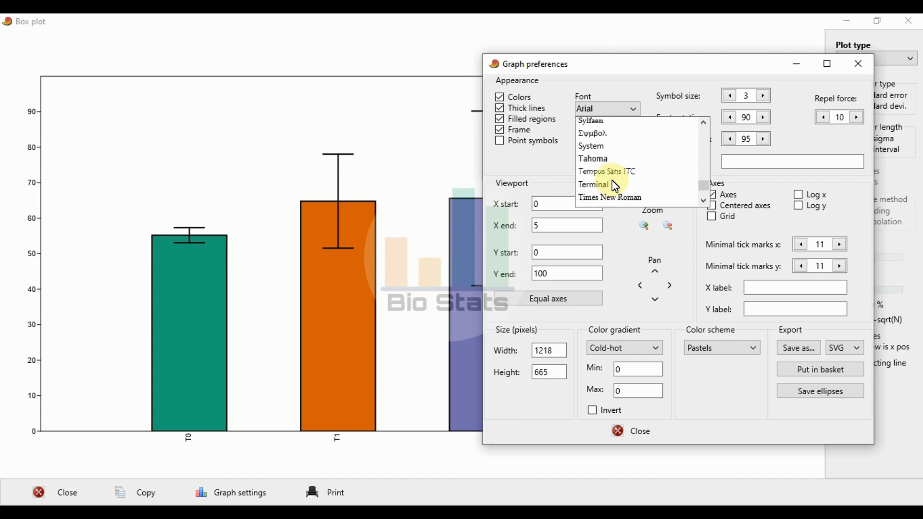
{"action": "left_click", "coordinate": [610, 197]}
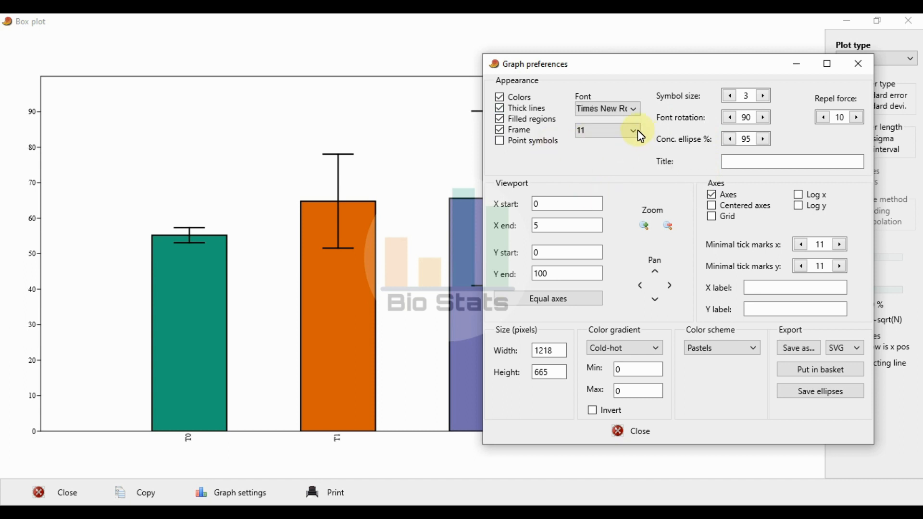
Try a chart font size of 12, and settle on size 14.
{"action": "left_click", "coordinate": [632, 132]}
{"action": "left_click", "coordinate": [591, 197]}
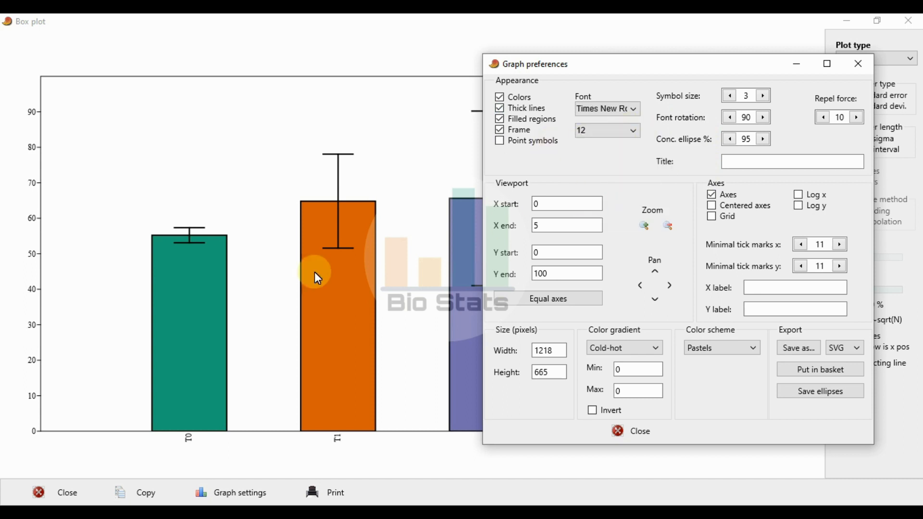
{"action": "left_click", "coordinate": [551, 204]}
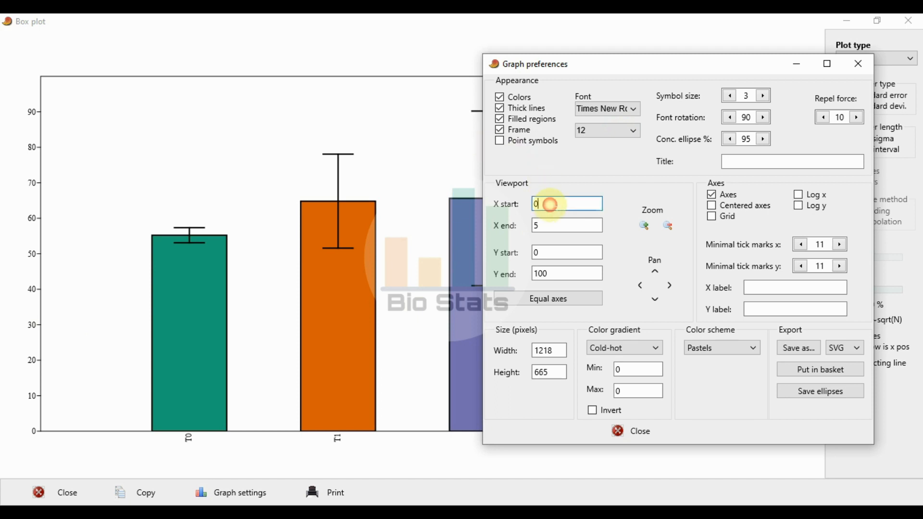
{"action": "left_click", "coordinate": [621, 131]}
{"action": "left_click", "coordinate": [591, 210]}
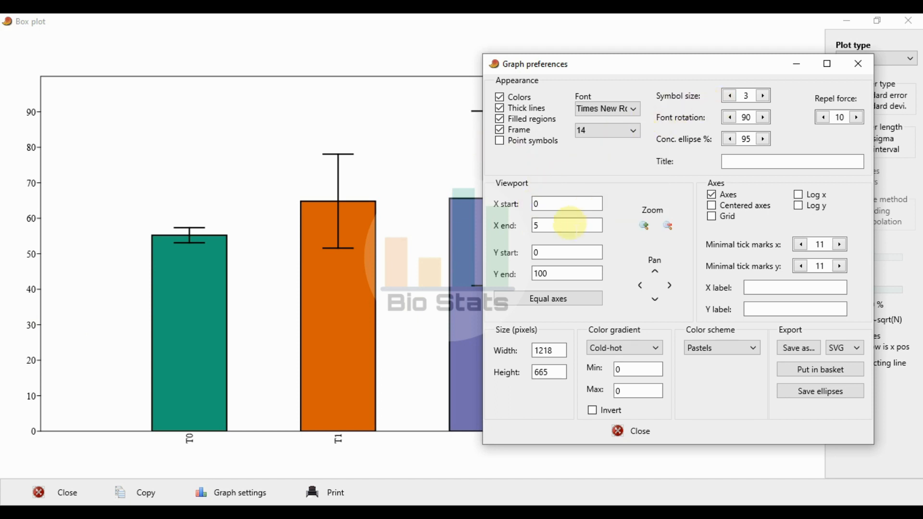
{"action": "left_click", "coordinate": [572, 204]}
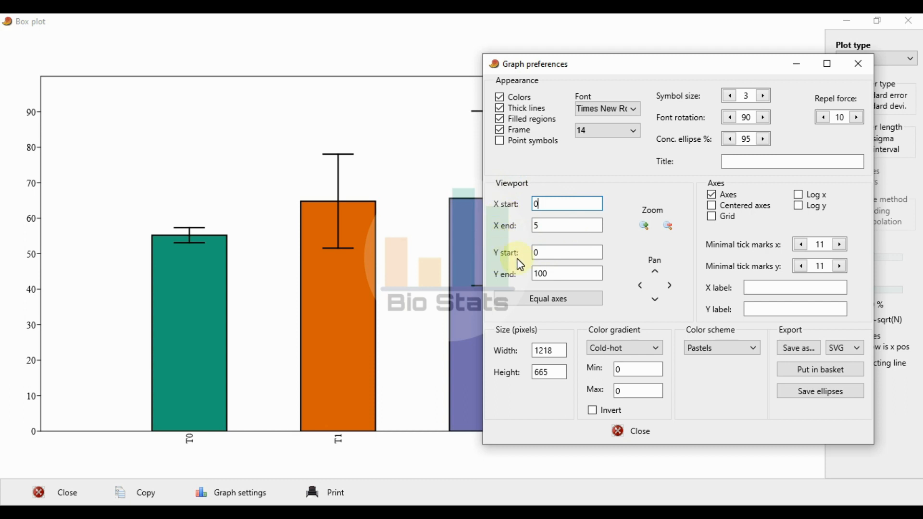
Try ending the Y axis at 90, moving the graph preferences aside to check the T2 and T3 whiskers.
{"action": "left_click_drag", "start_coordinate": [614, 69], "coordinate": [589, 45]}
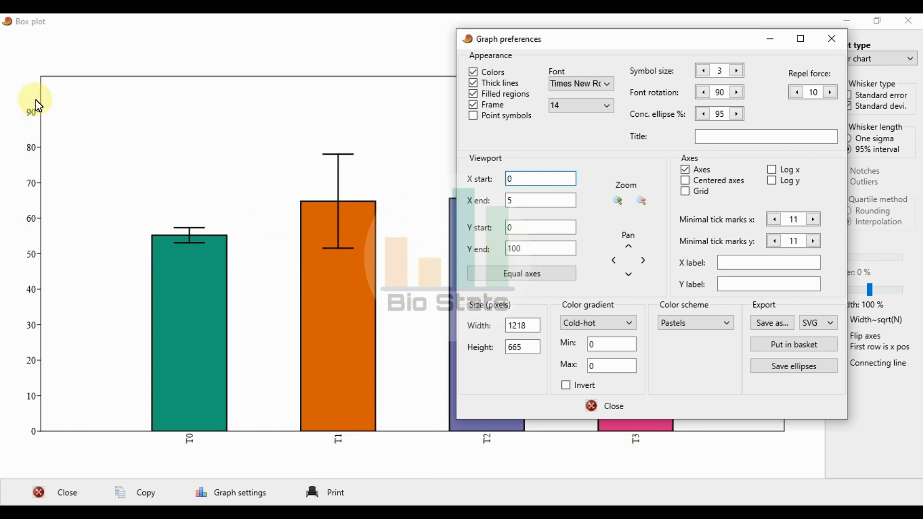
{"action": "left_click", "coordinate": [535, 249]}
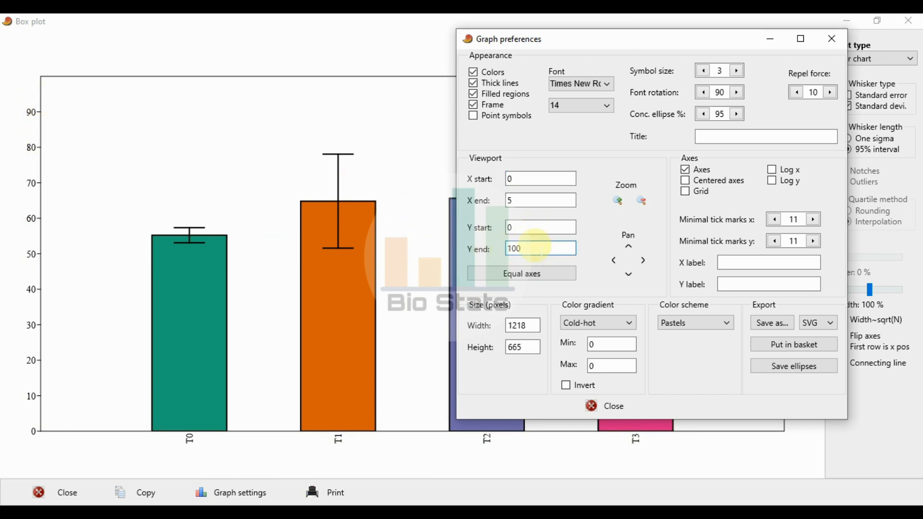
{"action": "key", "text": "BackSpace"}
{"action": "key", "text": "BackSpace"}
{"action": "key", "text": "BackSpace"}
{"action": "type", "text": "90"}
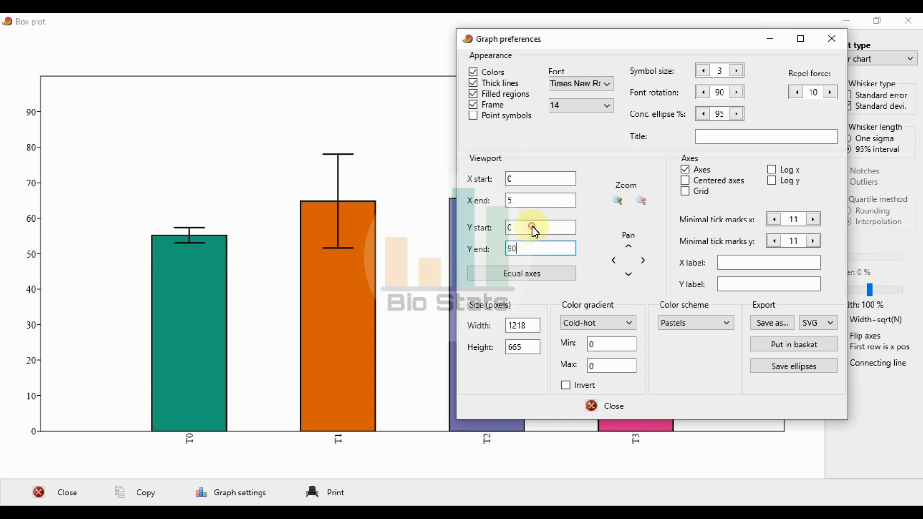
{"action": "left_click", "coordinate": [535, 232]}
{"action": "left_click_drag", "start_coordinate": [601, 39], "coordinate": [524, 260]}
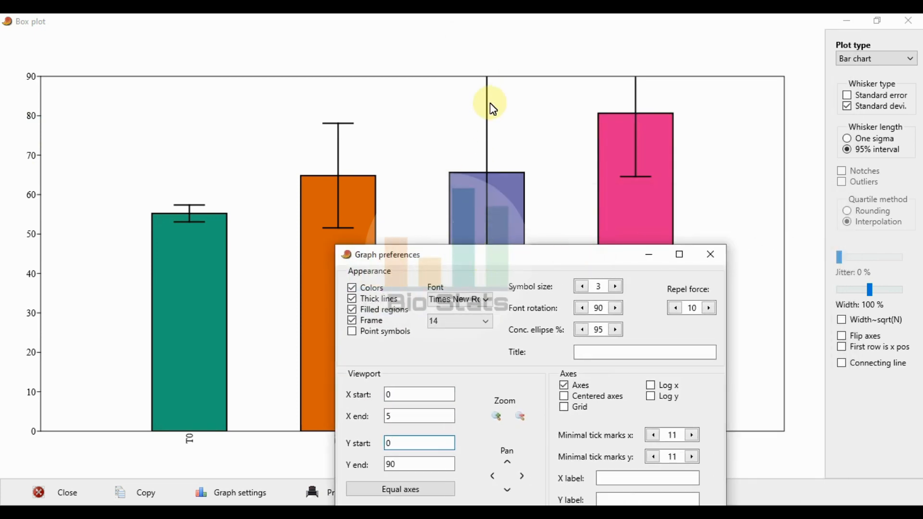
{"action": "left_click_drag", "start_coordinate": [503, 259], "coordinate": [565, 107]}
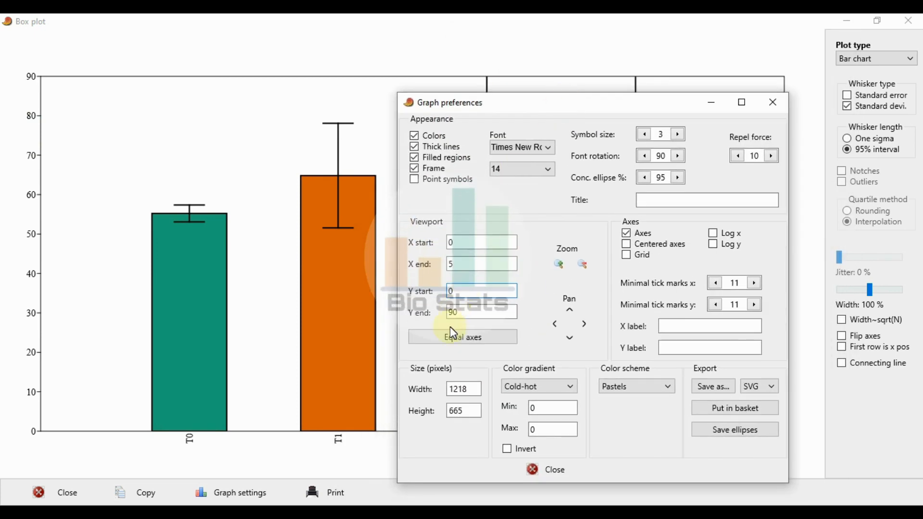
Set the end of the Y axis back to 100.
{"action": "left_click", "coordinate": [472, 312]}
{"action": "key", "text": "BackSpace"}
{"action": "key", "text": "BackSpace"}
{"action": "type", "text": "100"}
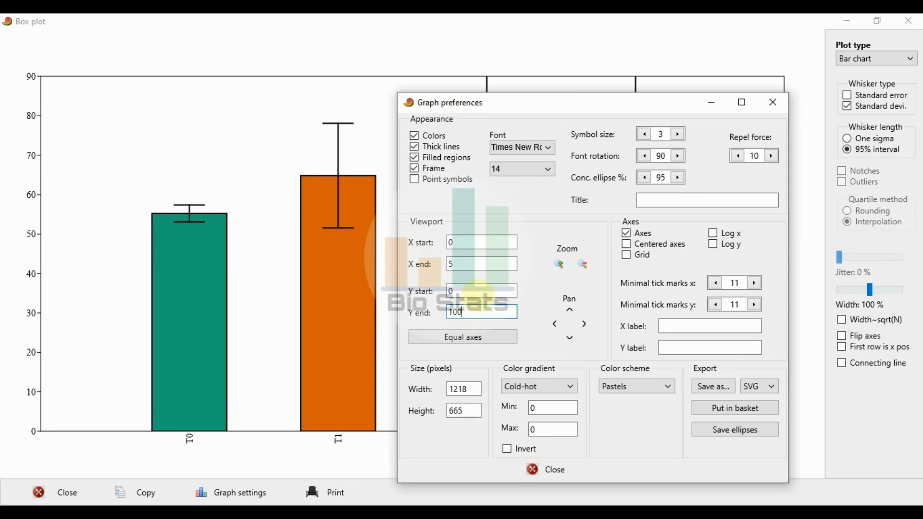
{"action": "left_click", "coordinate": [478, 291]}
{"action": "mouse_move", "coordinate": [577, 109]}
{"action": "left_mouse_down"}
{"action": "mouse_move", "coordinate": [552, 264]}
{"action": "mouse_move", "coordinate": [564, 115]}
{"action": "left_mouse_up"}
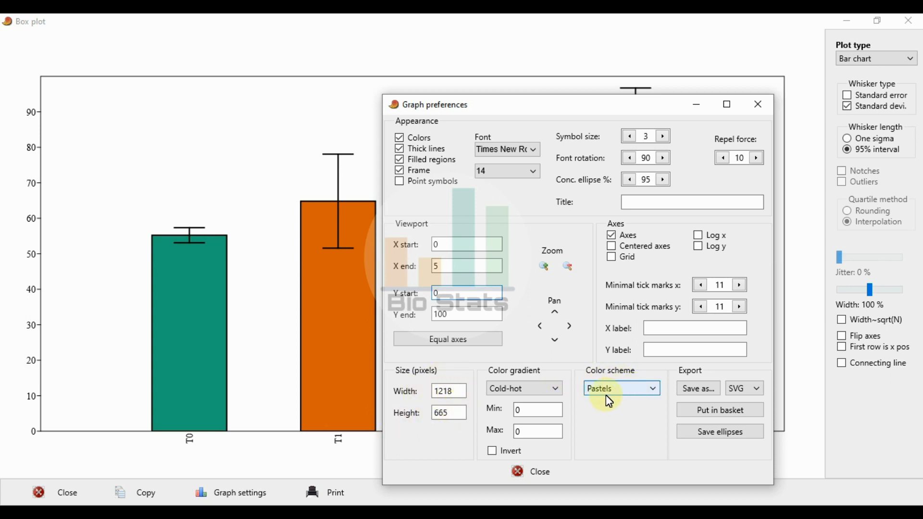
Try the Blue-yellow color scheme on the bars and return to Pastels.
{"action": "left_click", "coordinate": [652, 393]}
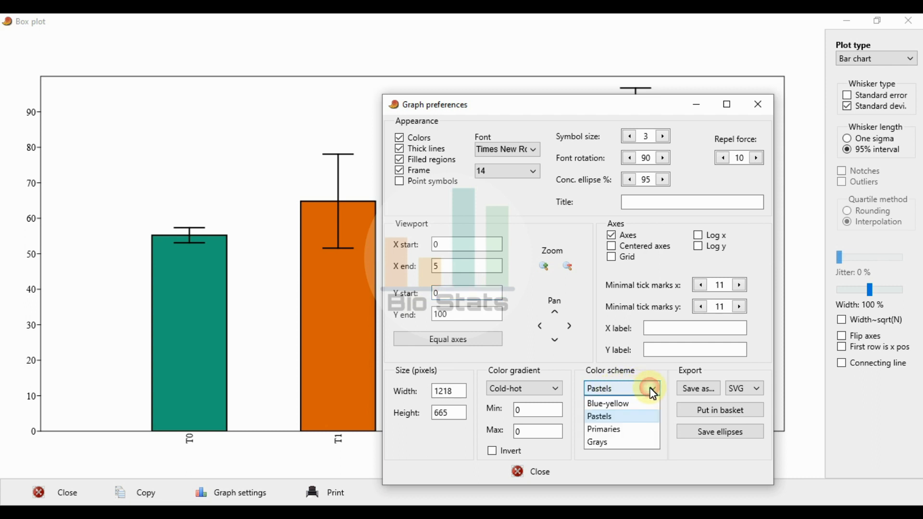
{"action": "left_click", "coordinate": [609, 407]}
{"action": "left_click_drag", "start_coordinate": [525, 113], "coordinate": [642, 83]}
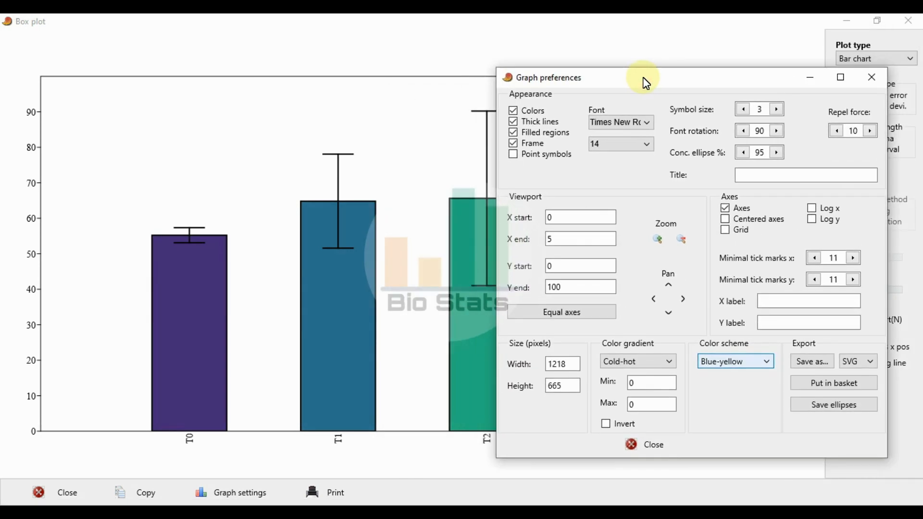
{"action": "left_click", "coordinate": [755, 363]}
{"action": "left_click", "coordinate": [721, 390]}
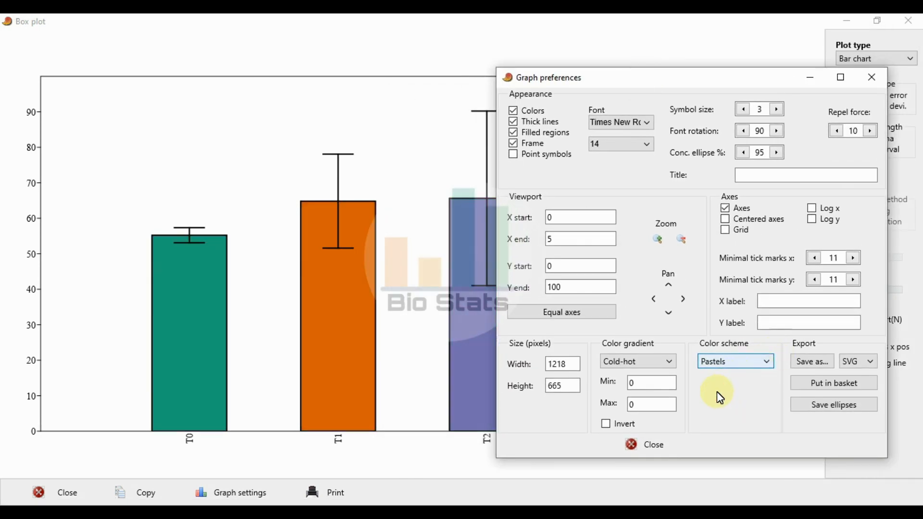
Try the Primaries and Grays color schemes on the bars, moving the graph preferences to view the chart.
{"action": "left_click_drag", "start_coordinate": [652, 77], "coordinate": [667, 130]}
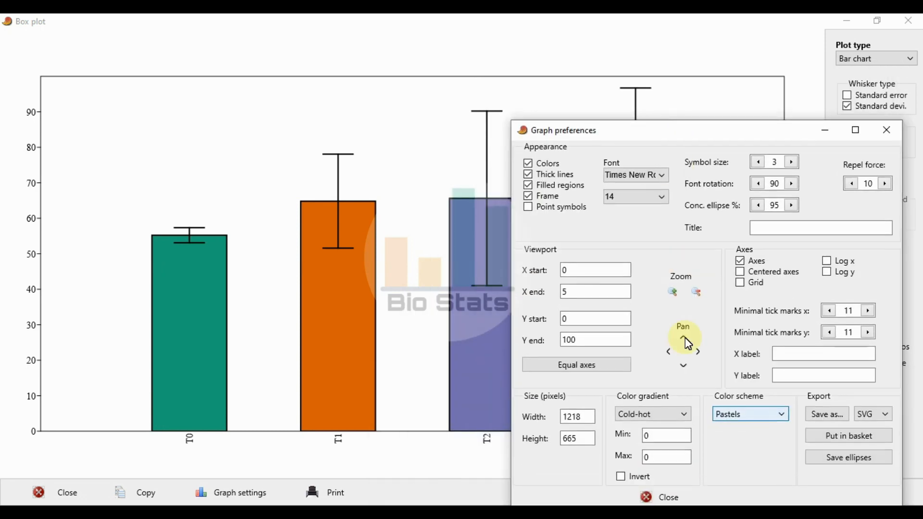
{"action": "left_click", "coordinate": [742, 419]}
{"action": "left_click", "coordinate": [734, 453]}
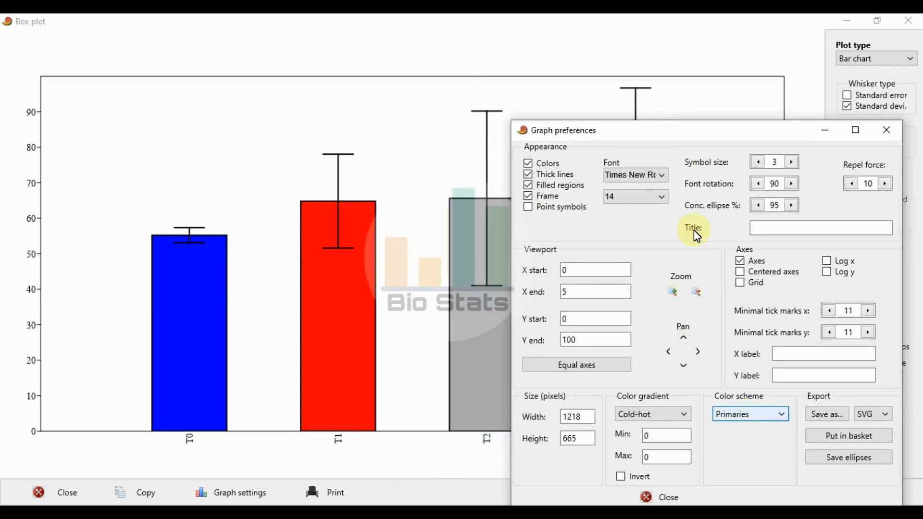
{"action": "mouse_move", "coordinate": [688, 138]}
{"action": "left_mouse_down"}
{"action": "mouse_move", "coordinate": [586, 350]}
{"action": "mouse_move", "coordinate": [678, 125]}
{"action": "left_mouse_up"}
{"action": "left_click", "coordinate": [738, 401]}
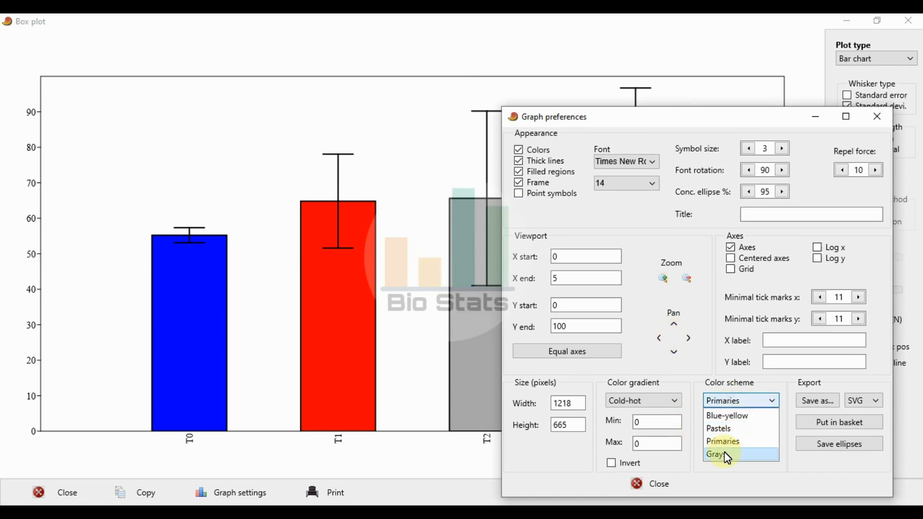
{"action": "left_click", "coordinate": [725, 454]}
{"action": "left_click_drag", "start_coordinate": [658, 117], "coordinate": [630, 144]}
Preview the Blue-yellow color scheme once more and set the bars back to Pastels.
{"action": "left_click", "coordinate": [702, 432]}
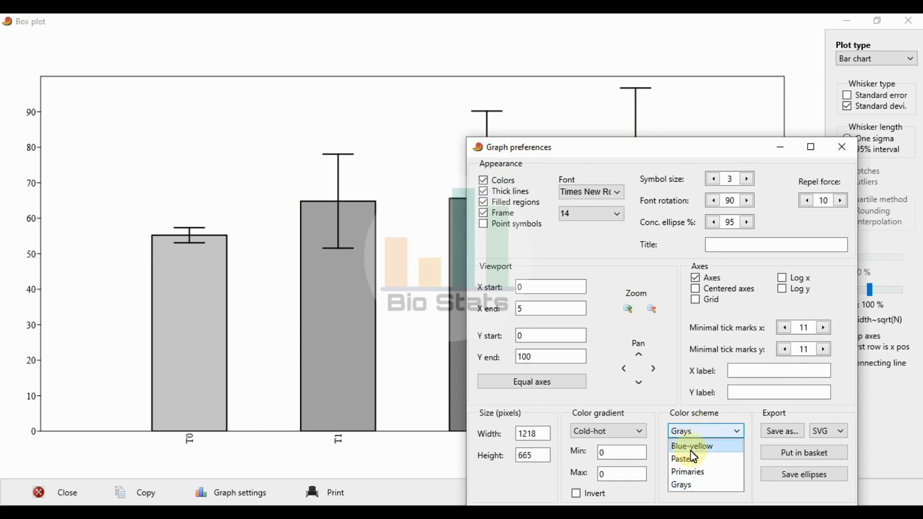
{"action": "left_click", "coordinate": [690, 447]}
{"action": "left_click_drag", "start_coordinate": [598, 149], "coordinate": [582, 99]}
{"action": "left_click", "coordinate": [670, 390]}
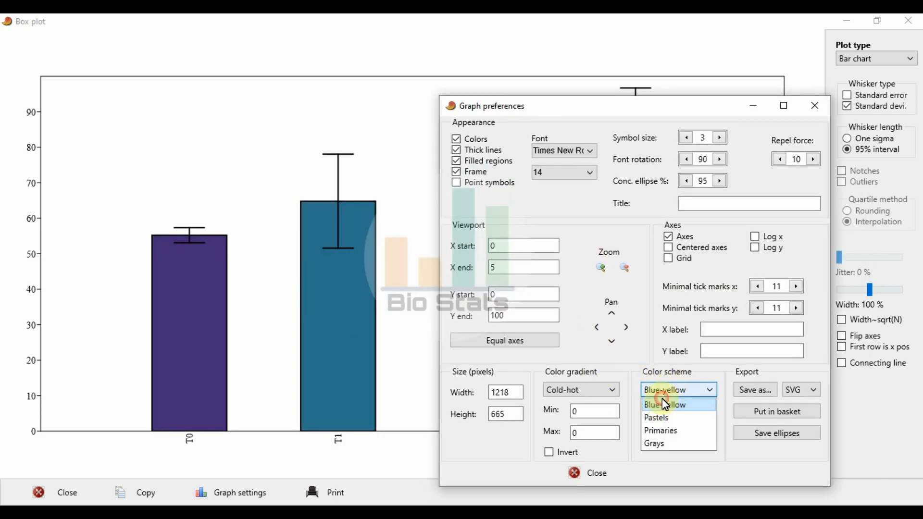
{"action": "left_click", "coordinate": [656, 417]}
{"action": "mouse_move", "coordinate": [662, 108]}
{"action": "left_mouse_down"}
{"action": "mouse_move", "coordinate": [519, 350]}
{"action": "mouse_move", "coordinate": [669, 125]}
{"action": "left_mouse_up"}
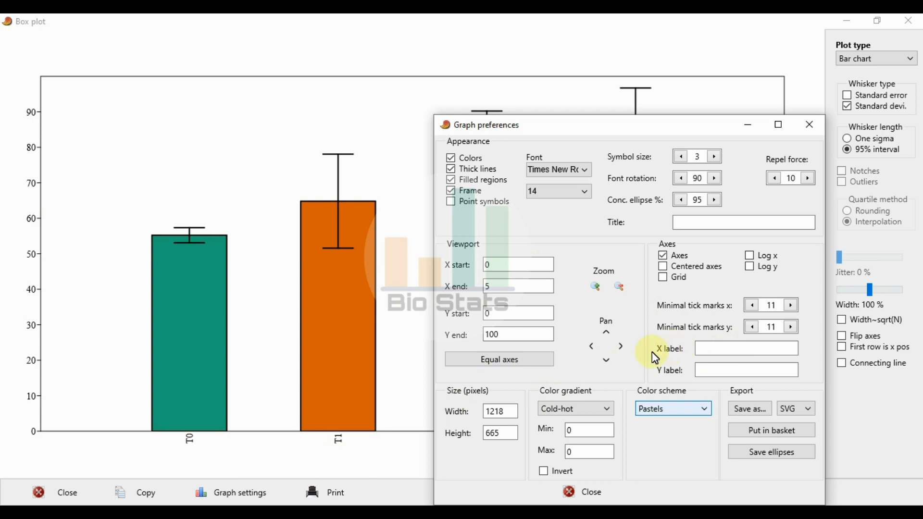
Label the X axis "Treatments" and the Y axis "Plant Height (cm)".
{"action": "left_click", "coordinate": [715, 348]}
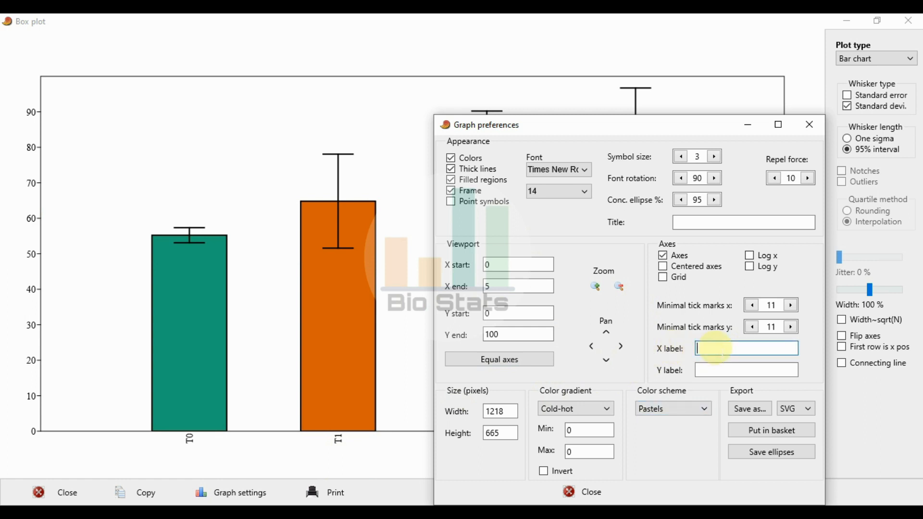
{"action": "type", "text": "Treatments"}
{"action": "left_click", "coordinate": [720, 371]}
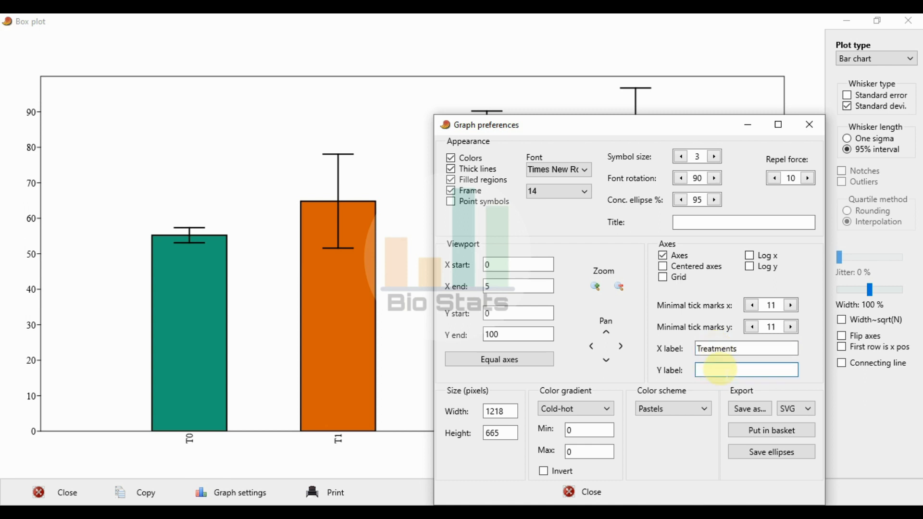
{"action": "type", "text": "Plant Height (cm)"}
{"action": "left_click", "coordinate": [750, 349]}
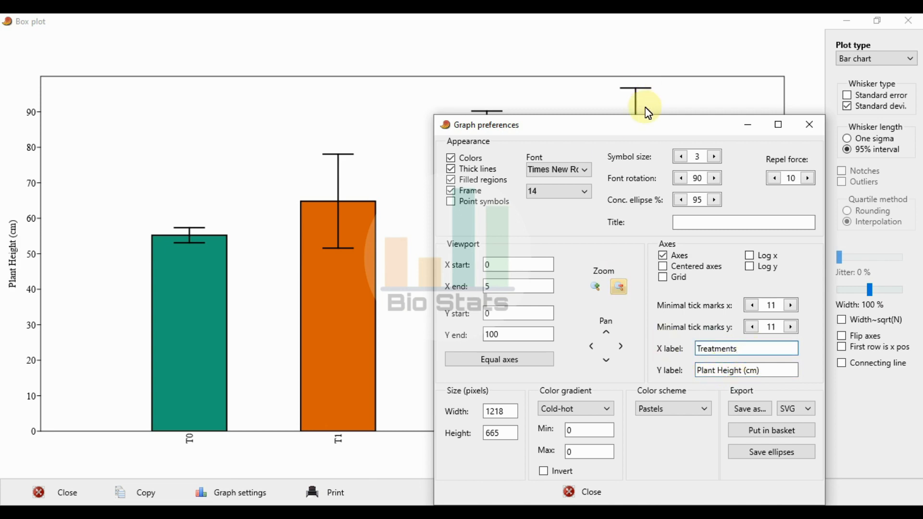
Move and shorten the graph preferences to examine the axis labels and the chart behind them.
{"action": "left_click_drag", "start_coordinate": [584, 139], "coordinate": [524, 75]}
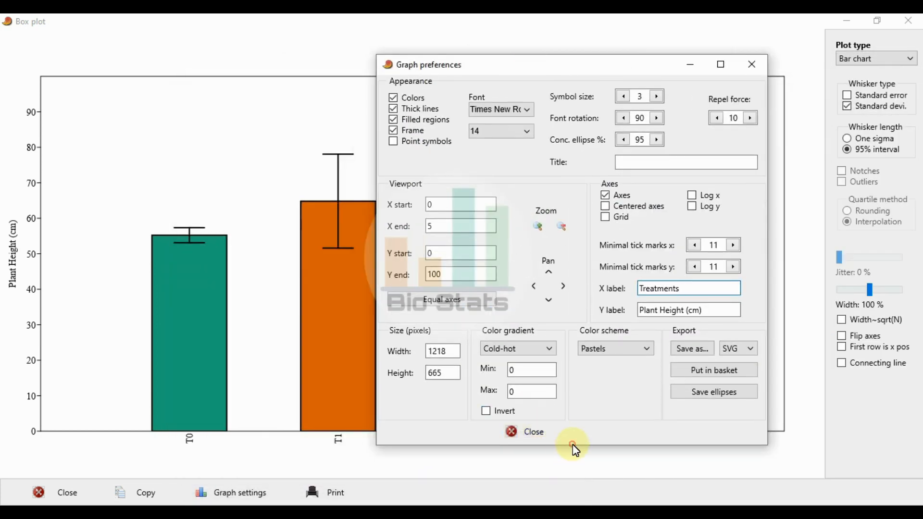
{"action": "left_click_drag", "start_coordinate": [576, 447], "coordinate": [579, 421]}
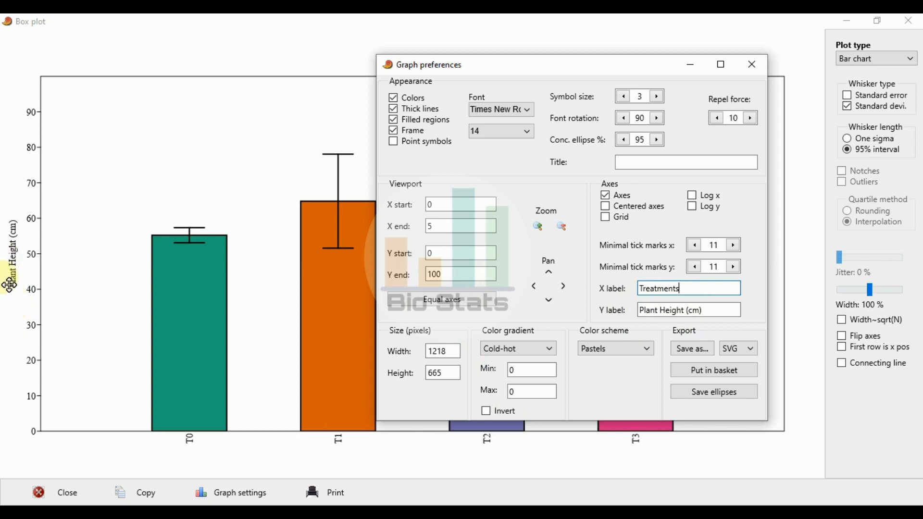
{"action": "left_click", "coordinate": [706, 310]}
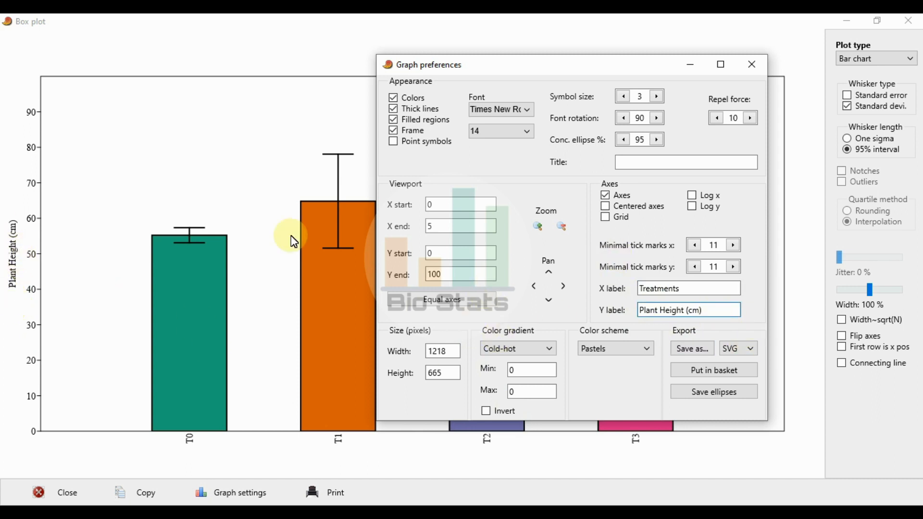
{"action": "left_click_drag", "start_coordinate": [558, 70], "coordinate": [423, 73]}
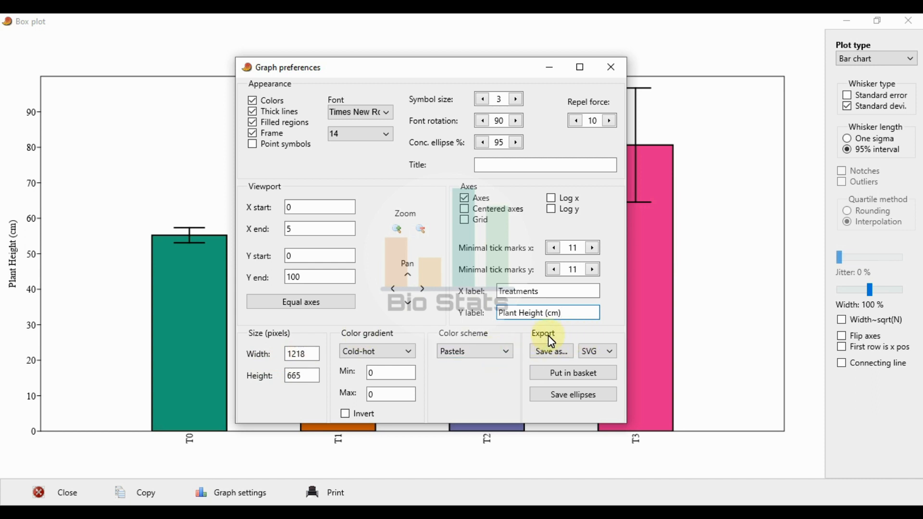
Export the chart as a JPG named "Bar Graph" to the "Bar Chart in PAST 4.16c BioStat" desktop folder and close the graph preferences.
{"action": "left_click", "coordinate": [613, 350]}
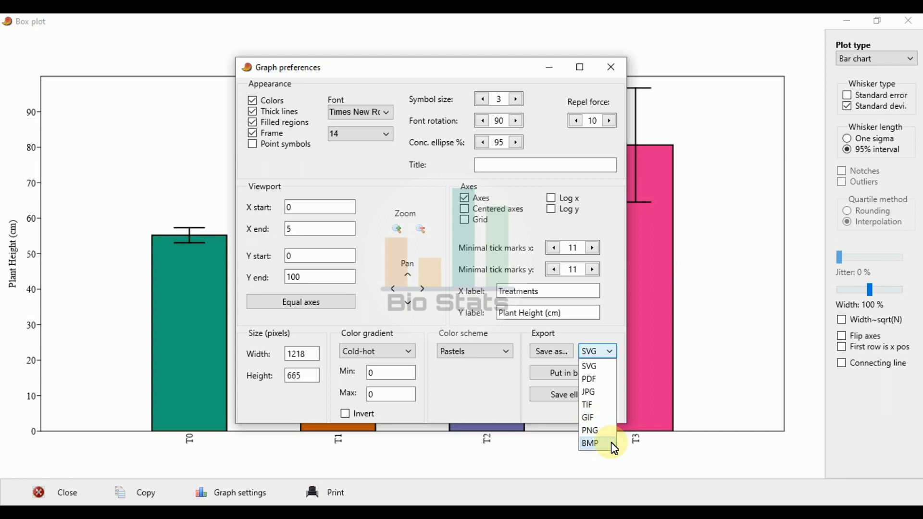
{"action": "left_click", "coordinate": [605, 396]}
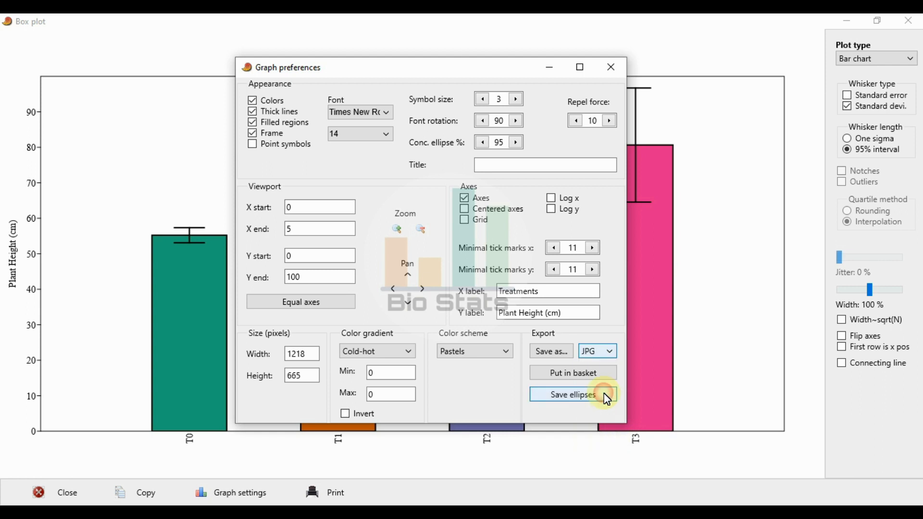
{"action": "left_click", "coordinate": [554, 354]}
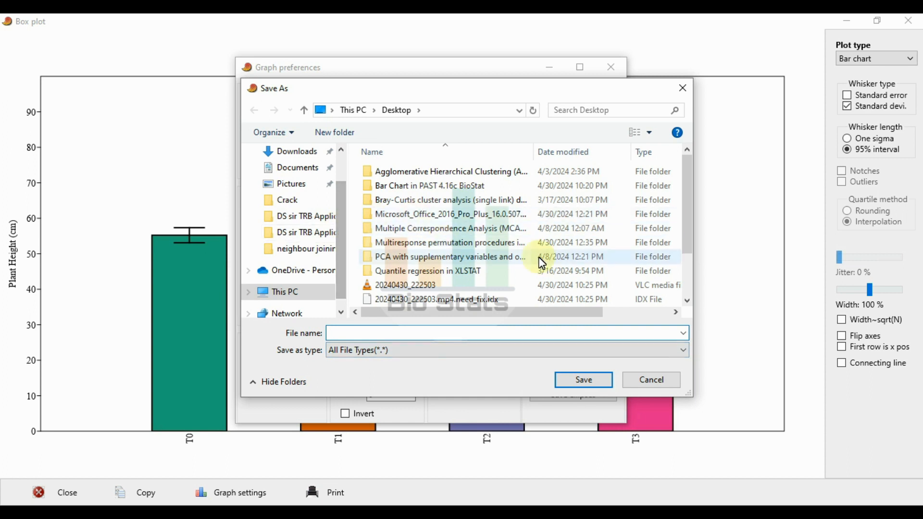
{"action": "double_click", "coordinate": [391, 185]}
{"action": "left_click", "coordinate": [418, 334]}
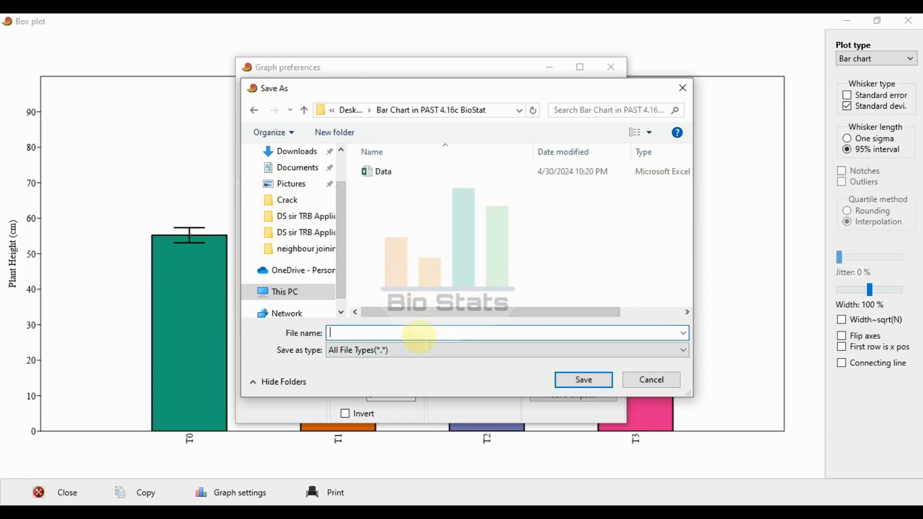
{"action": "type", "text": "Bar Graph"}
{"action": "left_click", "coordinate": [596, 382]}
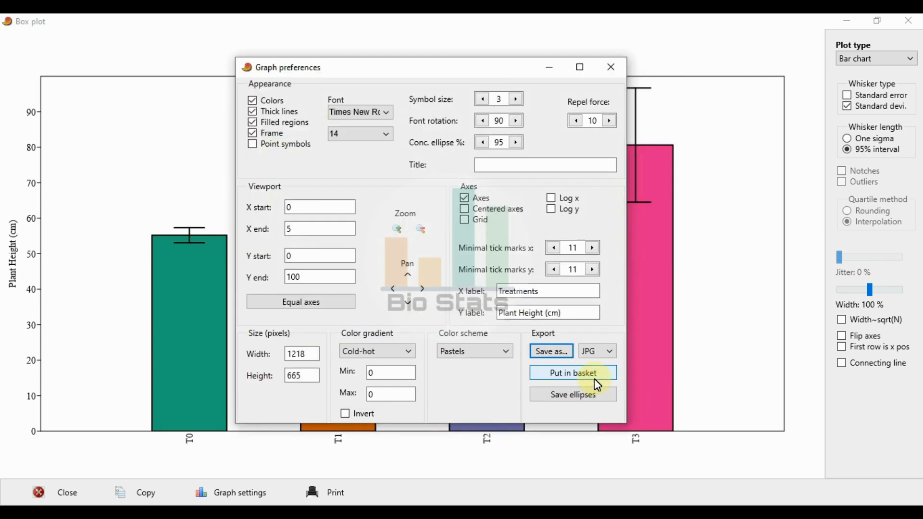
{"action": "left_click", "coordinate": [619, 74]}
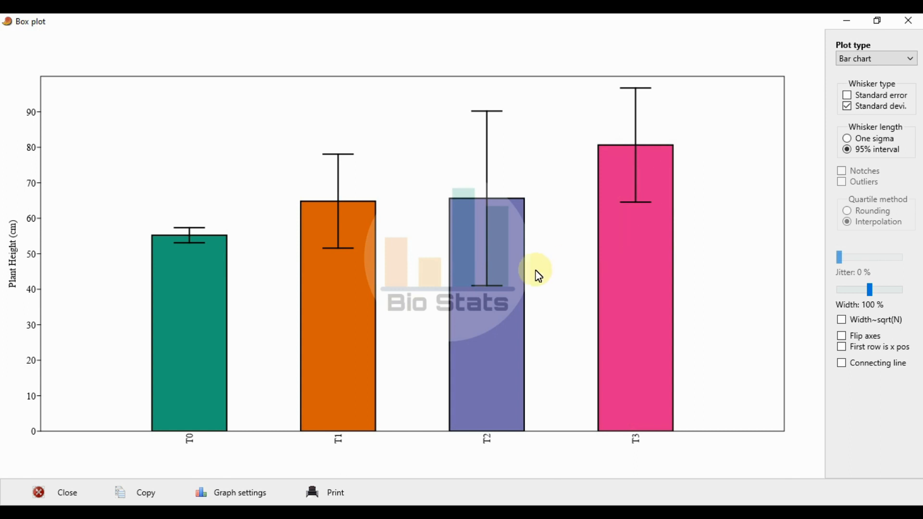